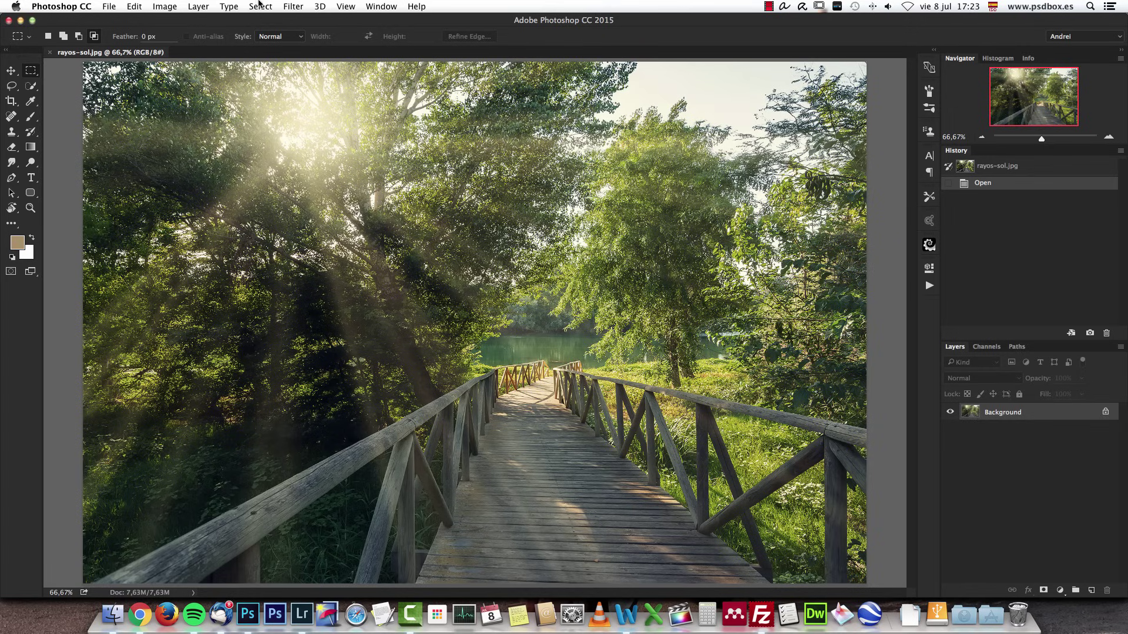
# Reopen the recent raw photo OPR_4049.NEF and open it through Camera Raw with its current settings
pyautogui.click(107, 7)
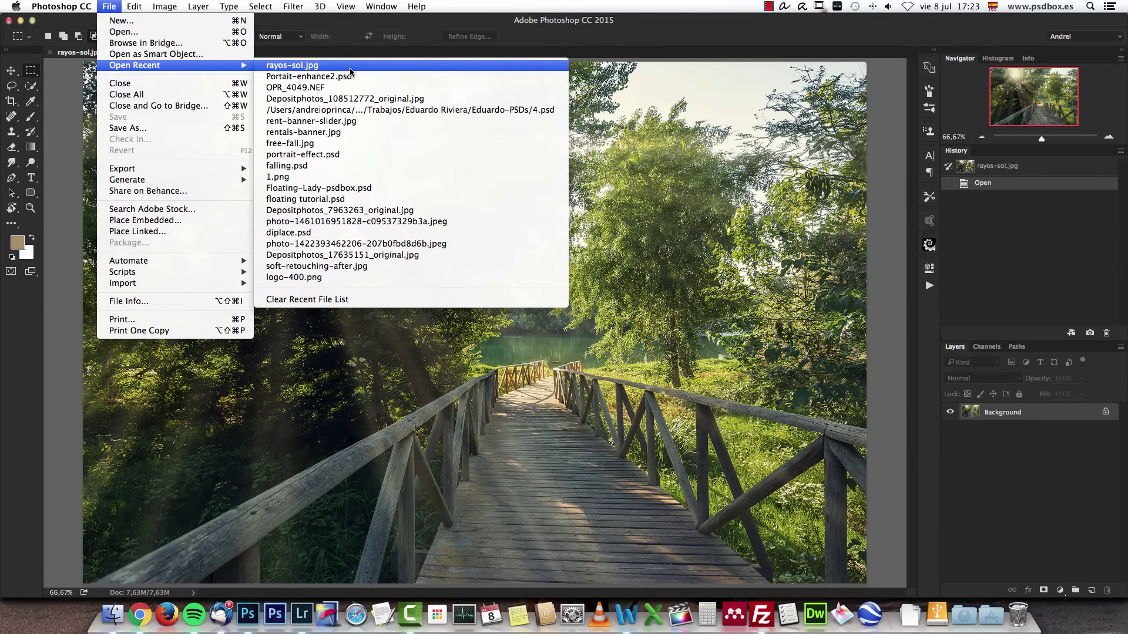
pyautogui.click(619, 166)
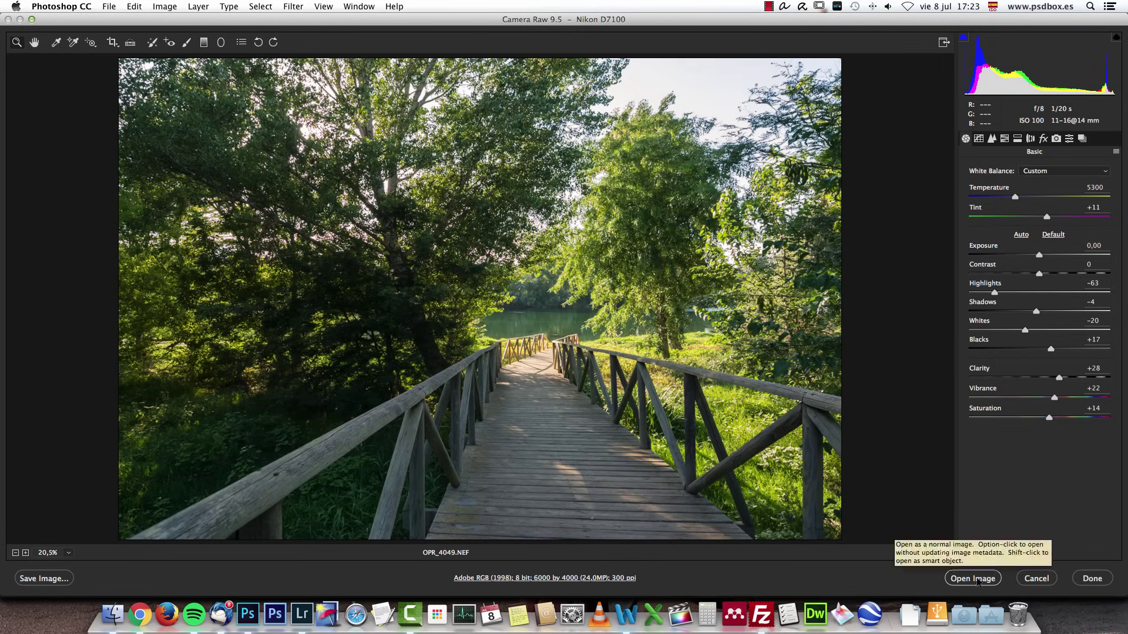
pyautogui.click(970, 578)
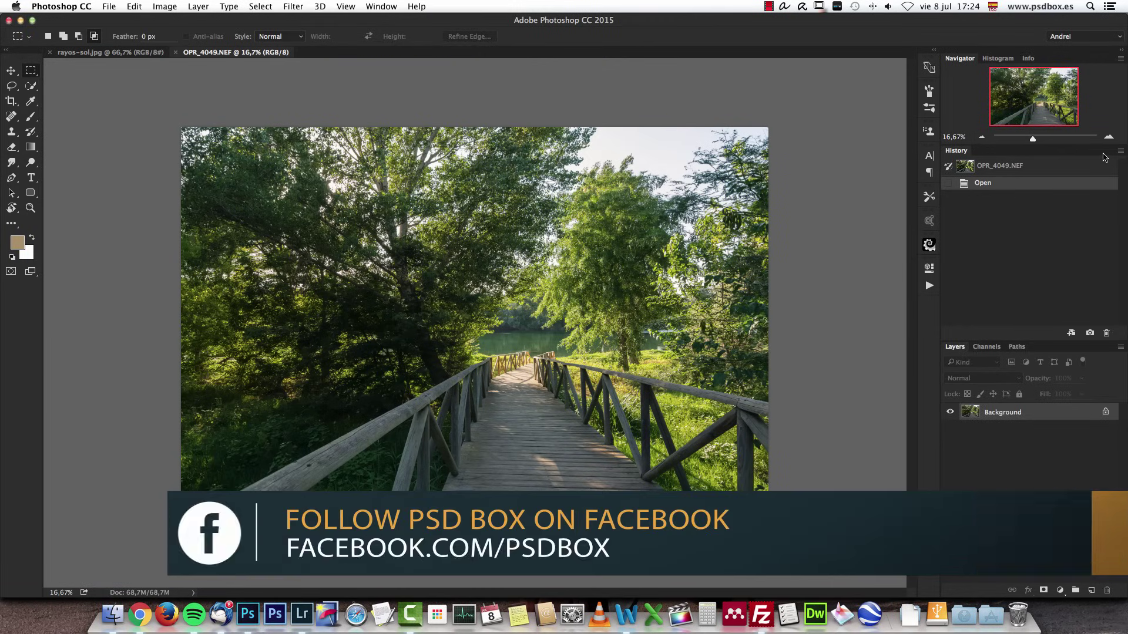
# Zoom in on the photo and add a new empty layer named 'rays'
pyautogui.click(1109, 138)
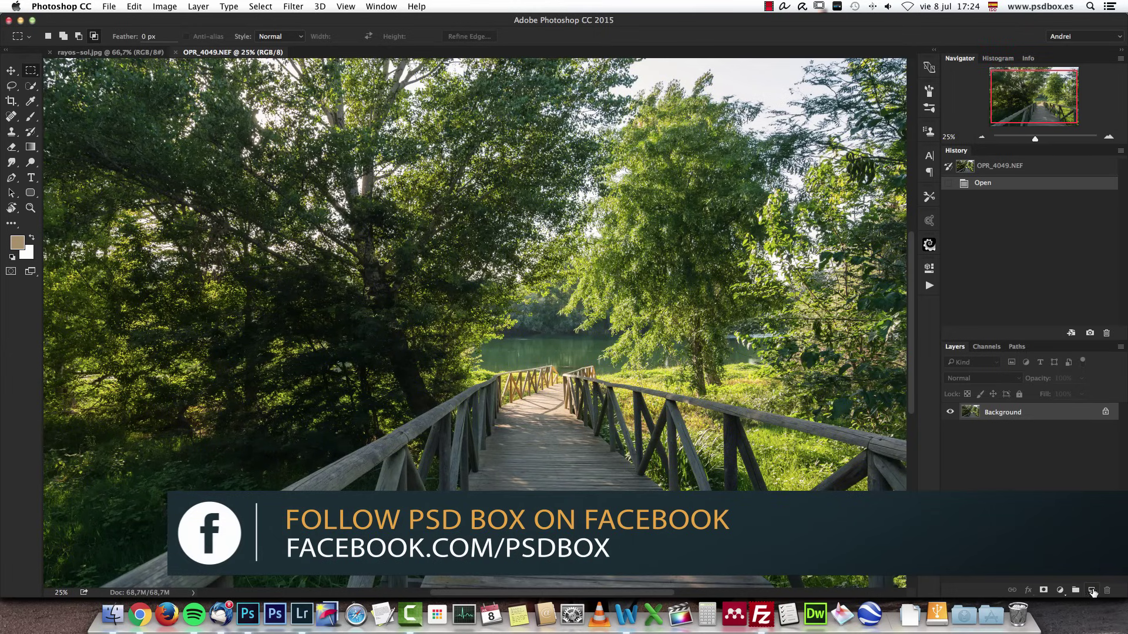
pyautogui.click(1090, 589)
pyautogui.doubleClick(997, 413)
pyautogui.write('rays')
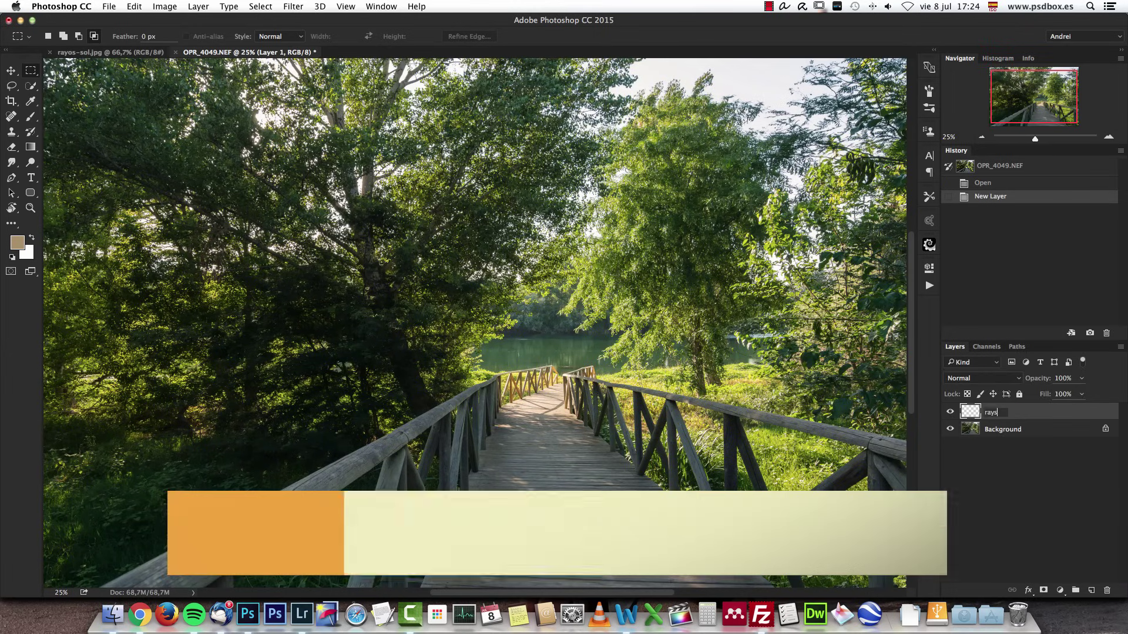
pyautogui.press('Return')
# Add a Gradient fill layer on top and move its settings window aside
pyautogui.scroll(-2, 599, 257)
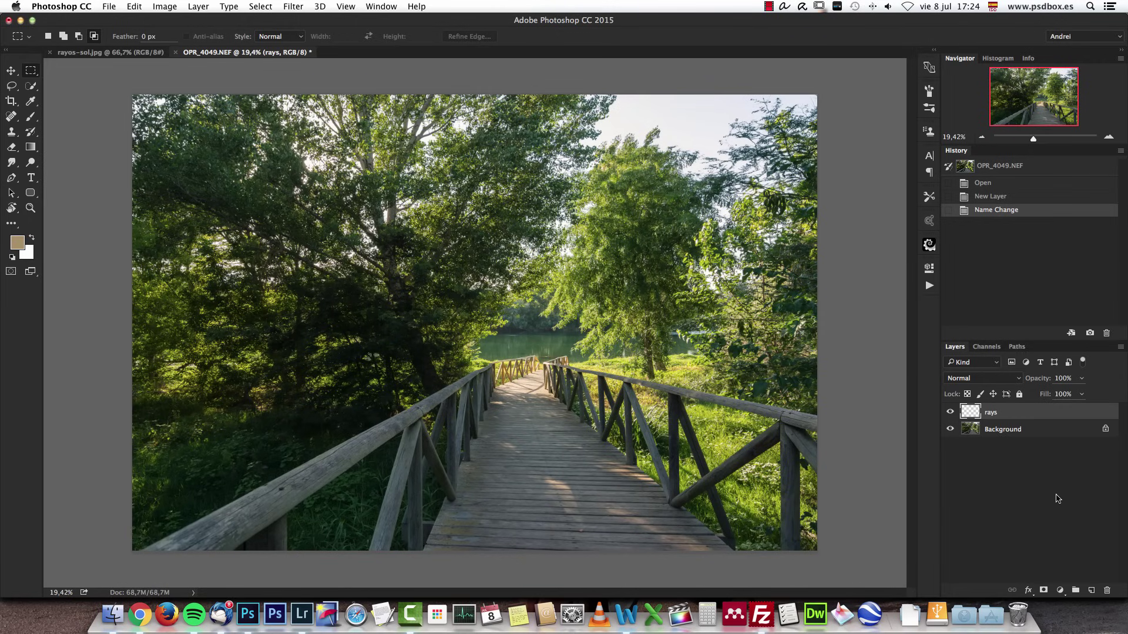
pyautogui.click(1060, 591)
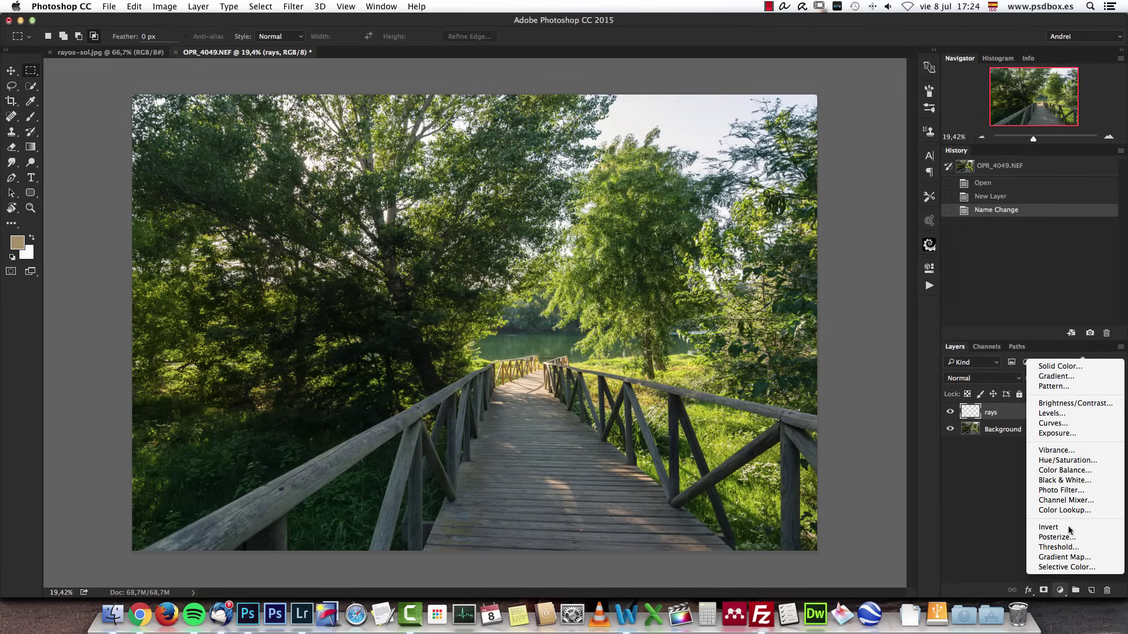
pyautogui.click(1057, 377)
pyautogui.moveTo(822, 256); pyautogui.dragTo(663, 229)
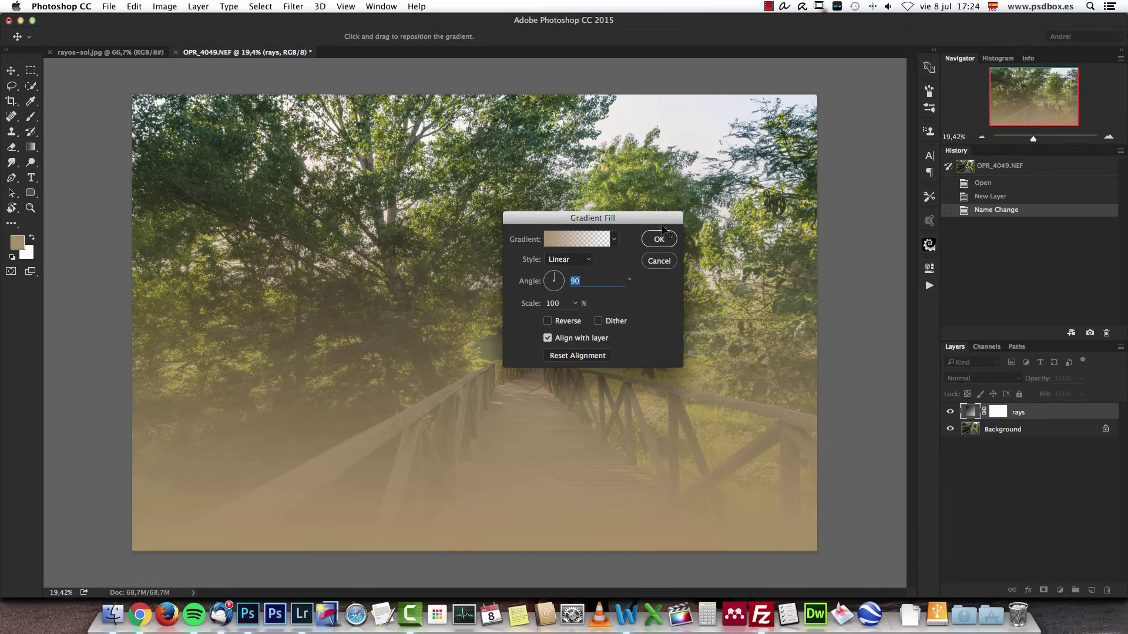
# In the gradient editor, switch the Gradient Type to Noise
pyautogui.click(564, 241)
pyautogui.moveTo(702, 134); pyautogui.dragTo(391, 129)
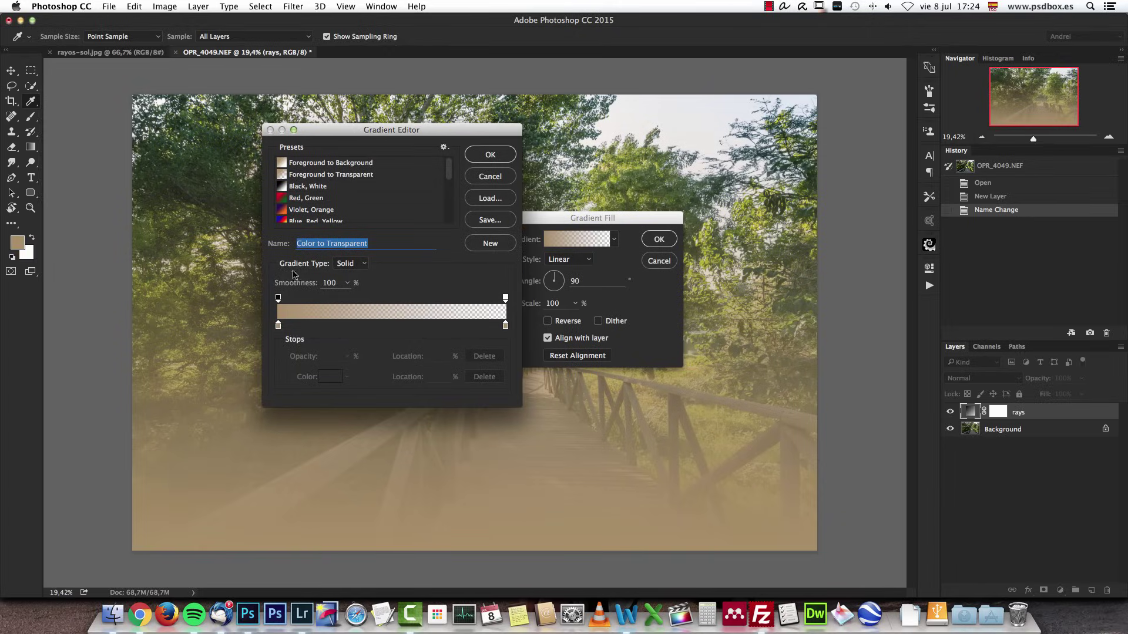
pyautogui.click(363, 267)
pyautogui.click(348, 275)
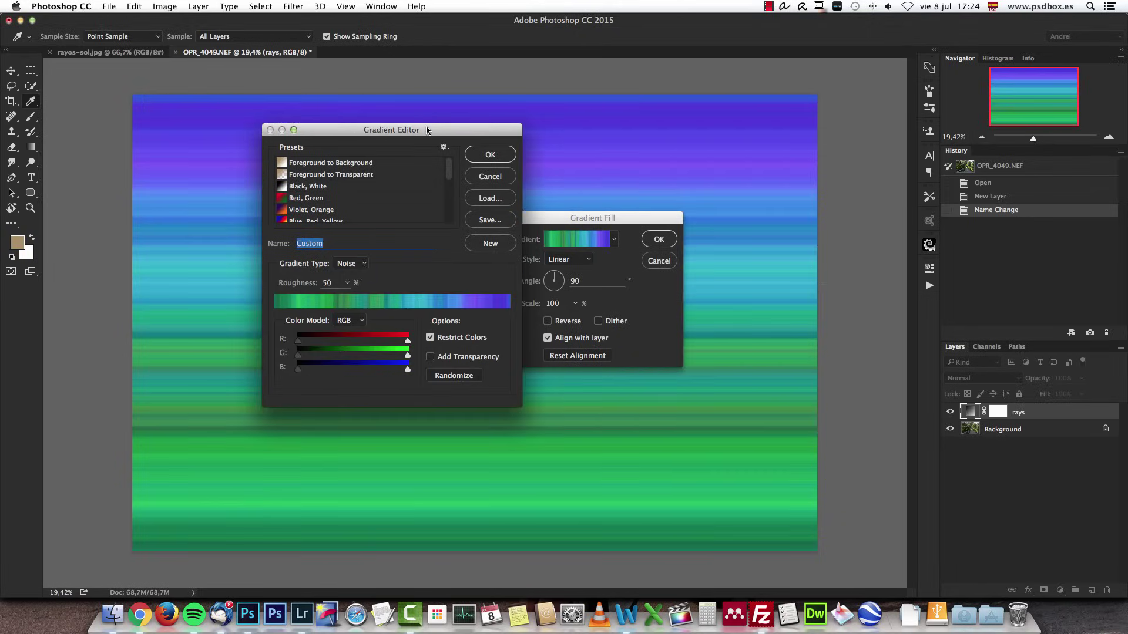
pyautogui.moveTo(427, 131); pyautogui.dragTo(772, 128)
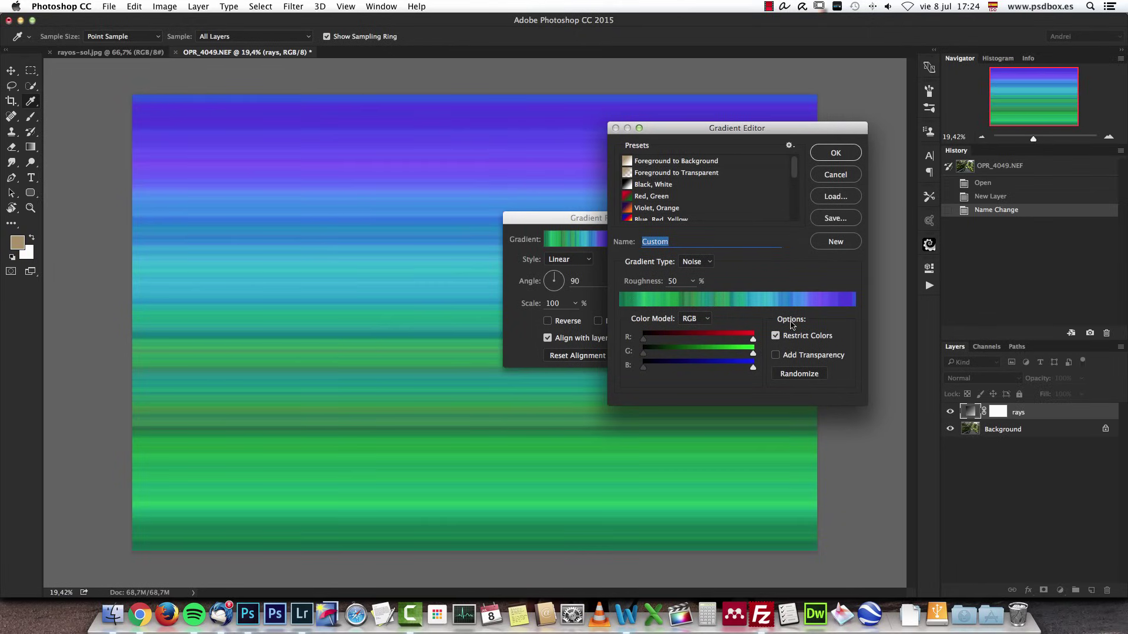
# Randomize the noise gradient several times and raise Roughness from 50 to 100%
pyautogui.click(818, 372)
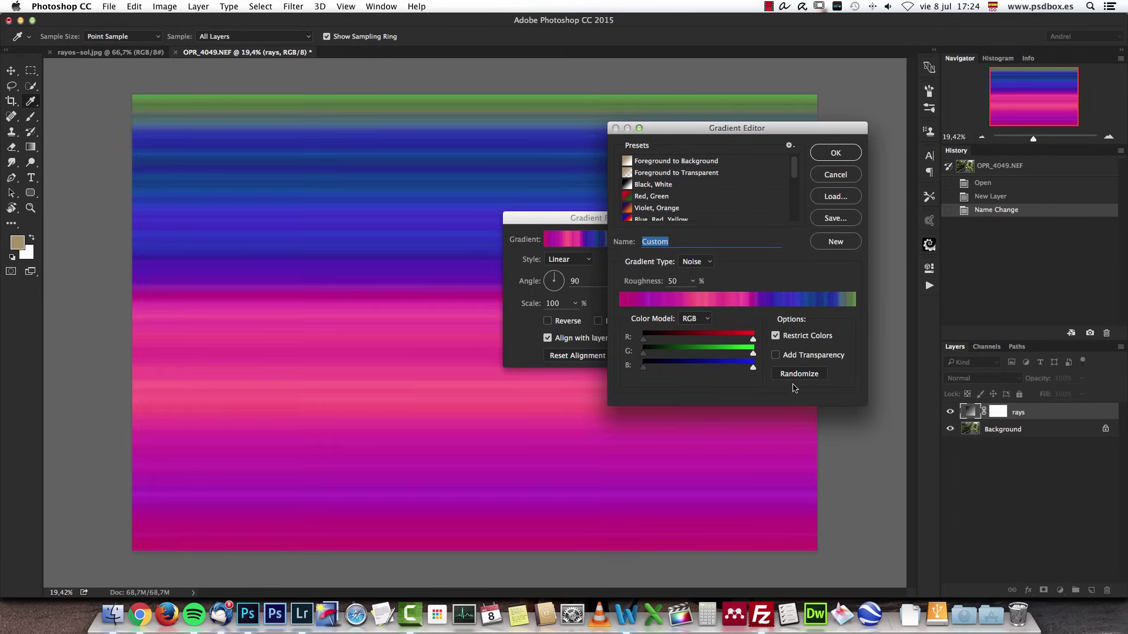
pyautogui.click(804, 376)
pyautogui.click(805, 377)
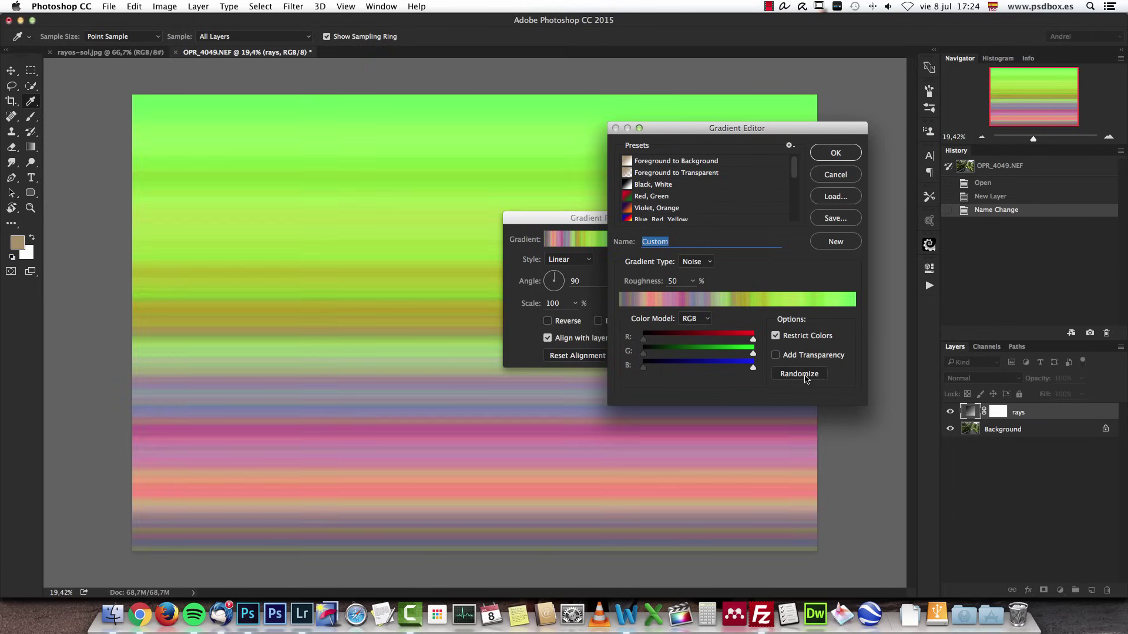
pyautogui.click(797, 374)
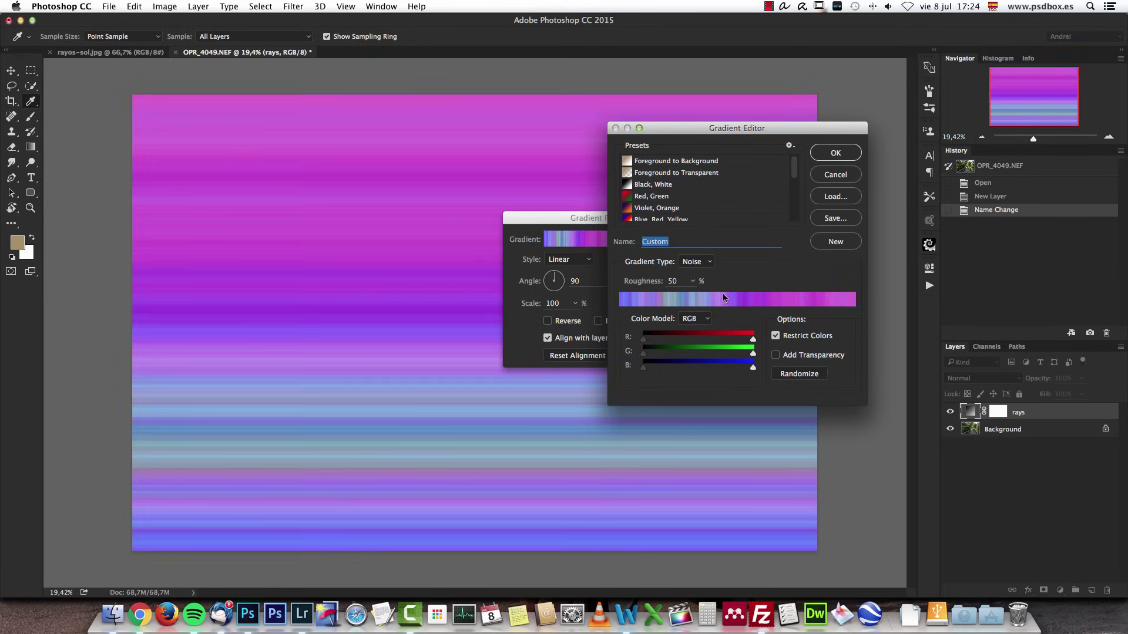
pyautogui.click(693, 281)
pyautogui.moveTo(691, 296); pyautogui.dragTo(761, 283)
pyautogui.click(774, 263)
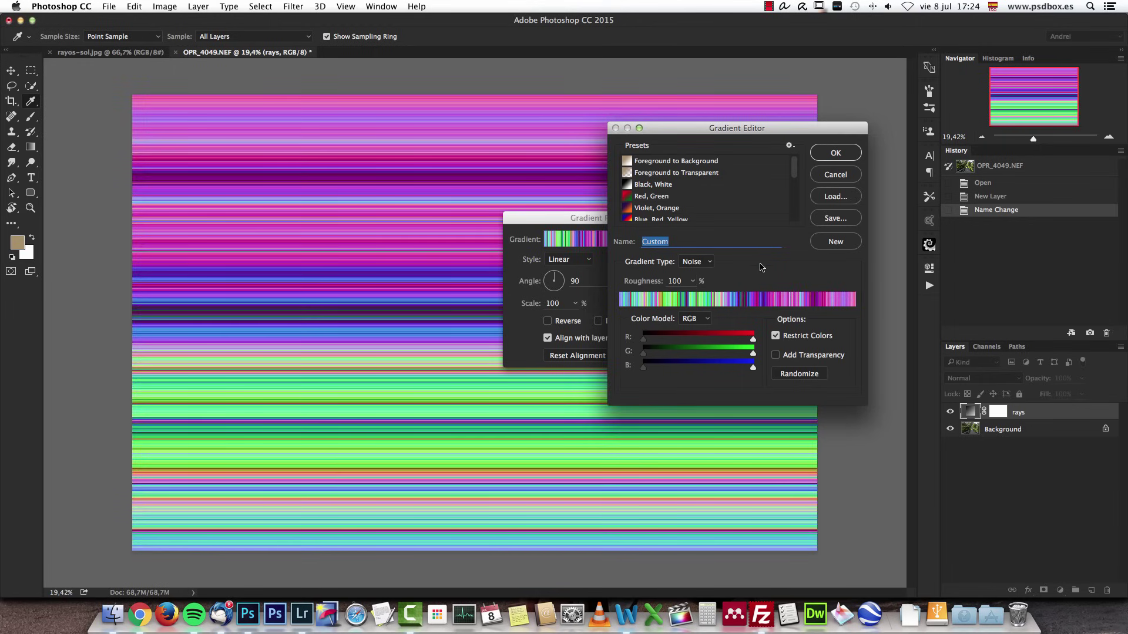
# Set the noise gradient's Color Model to LAB and narrow the a and b ranges toward neutral
pyautogui.click(702, 320)
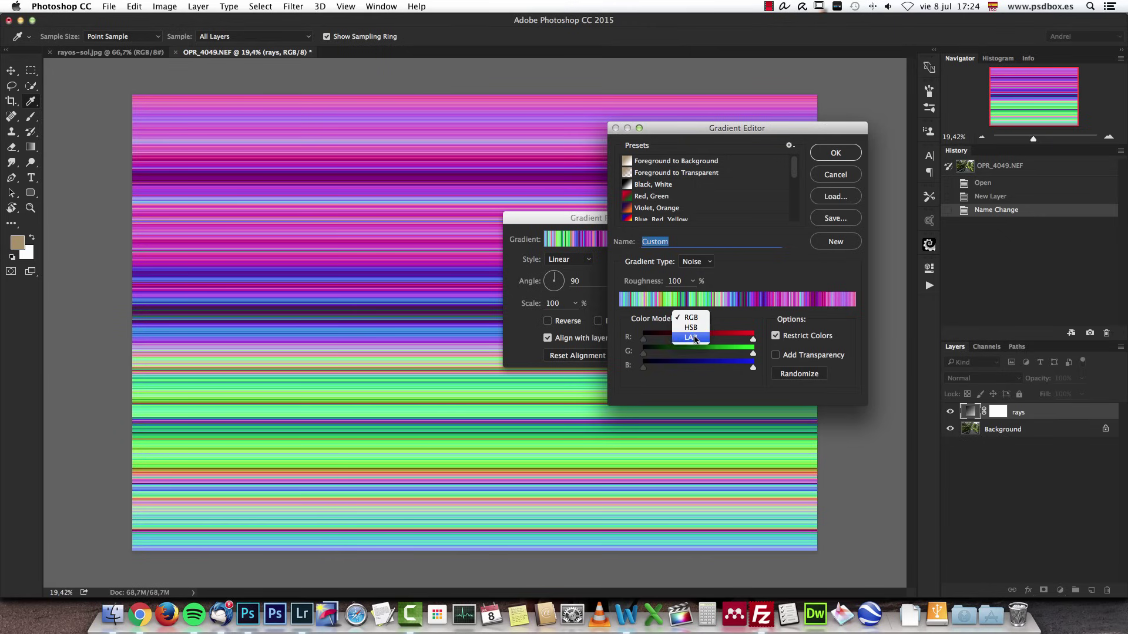
pyautogui.click(694, 338)
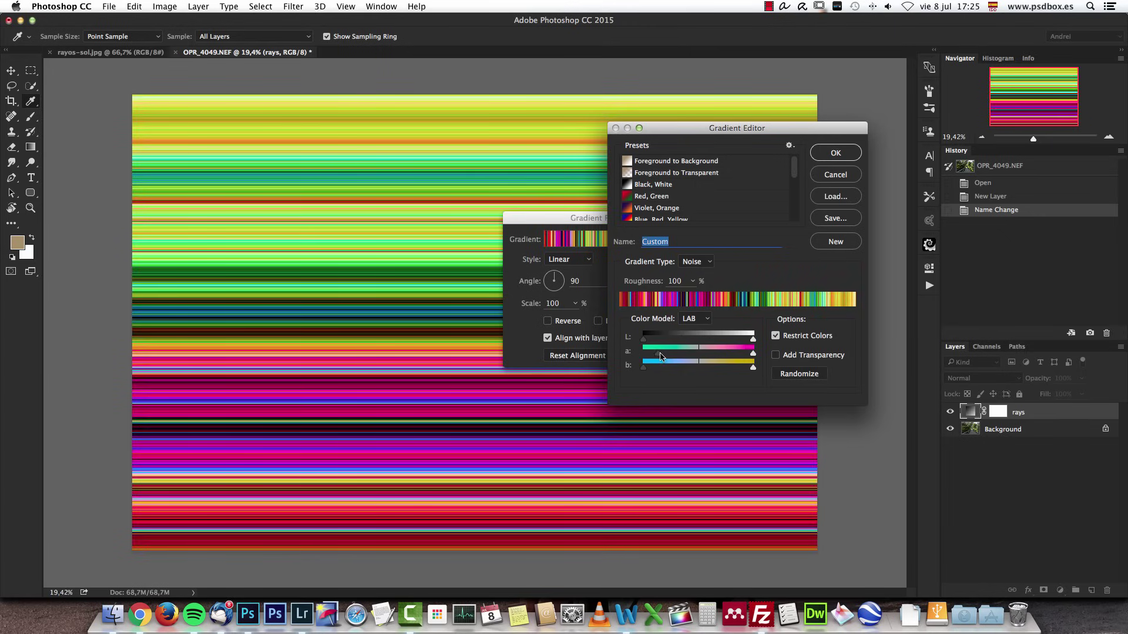
pyautogui.moveTo(659, 354); pyautogui.dragTo(685, 354)
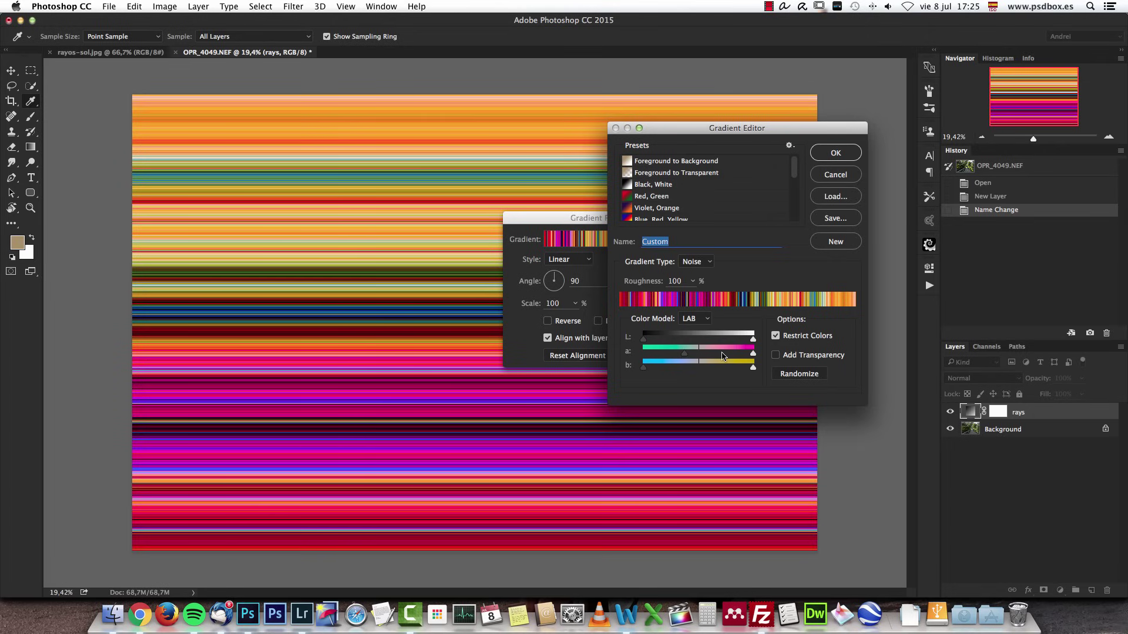
pyautogui.moveTo(752, 354); pyautogui.dragTo(699, 357)
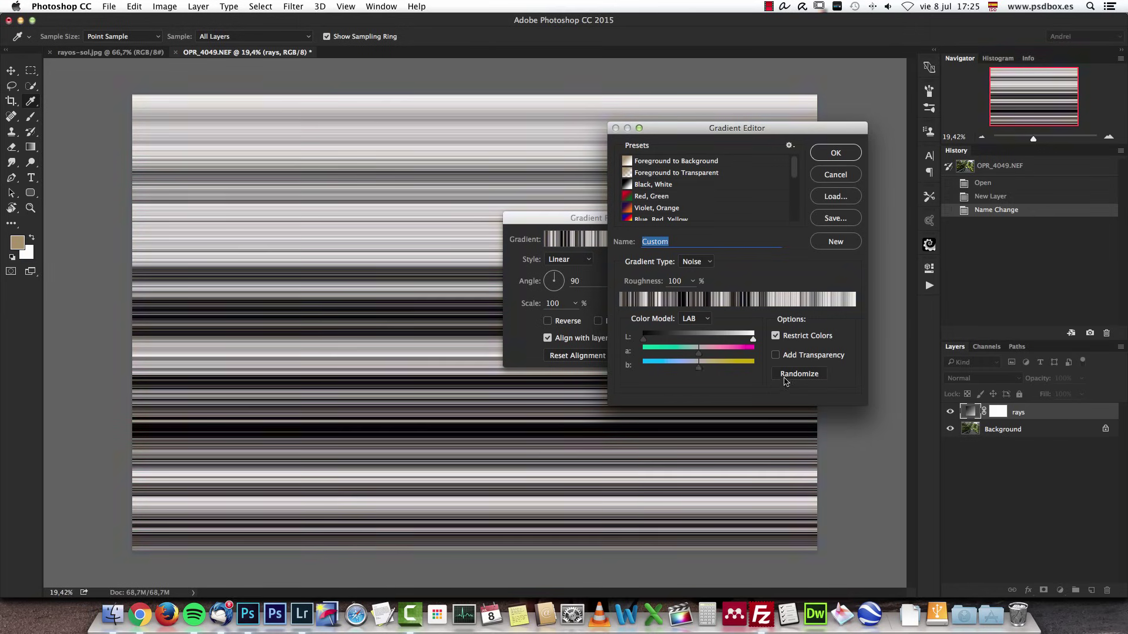
# Randomize the greyscale noise gradient repeatedly to find a stark stripe pattern
pyautogui.click(787, 376)
pyautogui.click(787, 379)
pyautogui.click(787, 376)
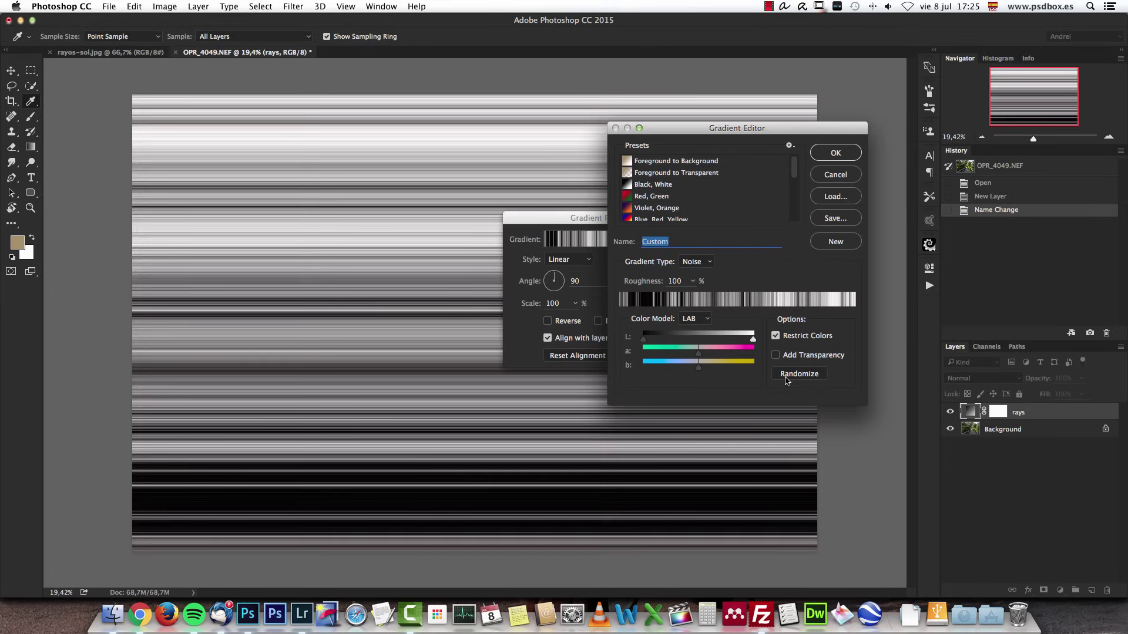
pyautogui.click(790, 376)
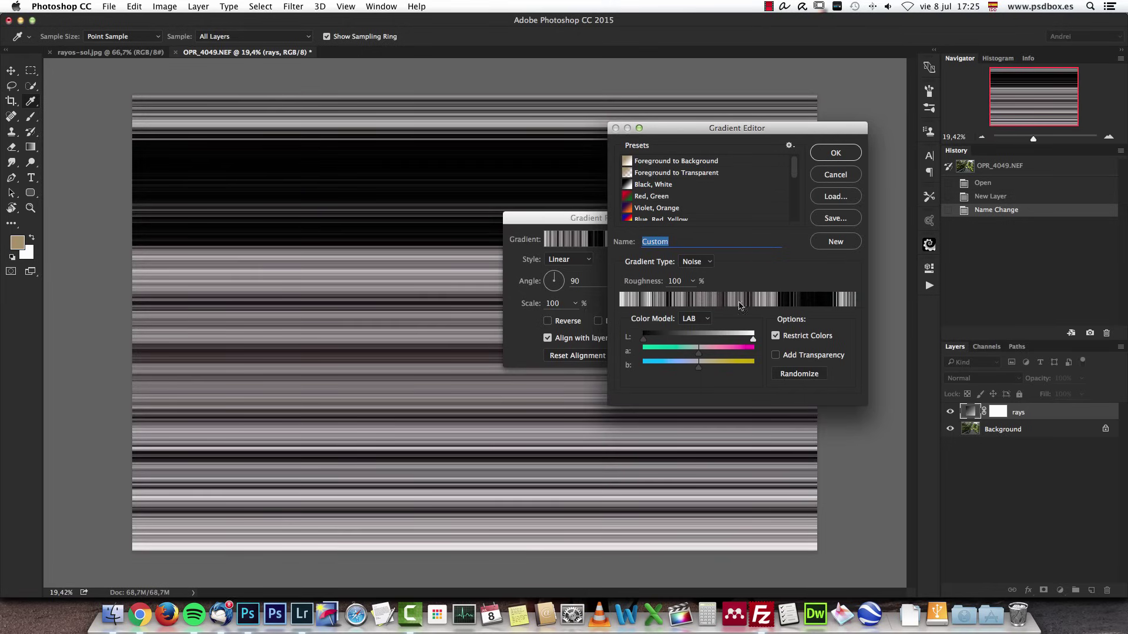
pyautogui.click(806, 378)
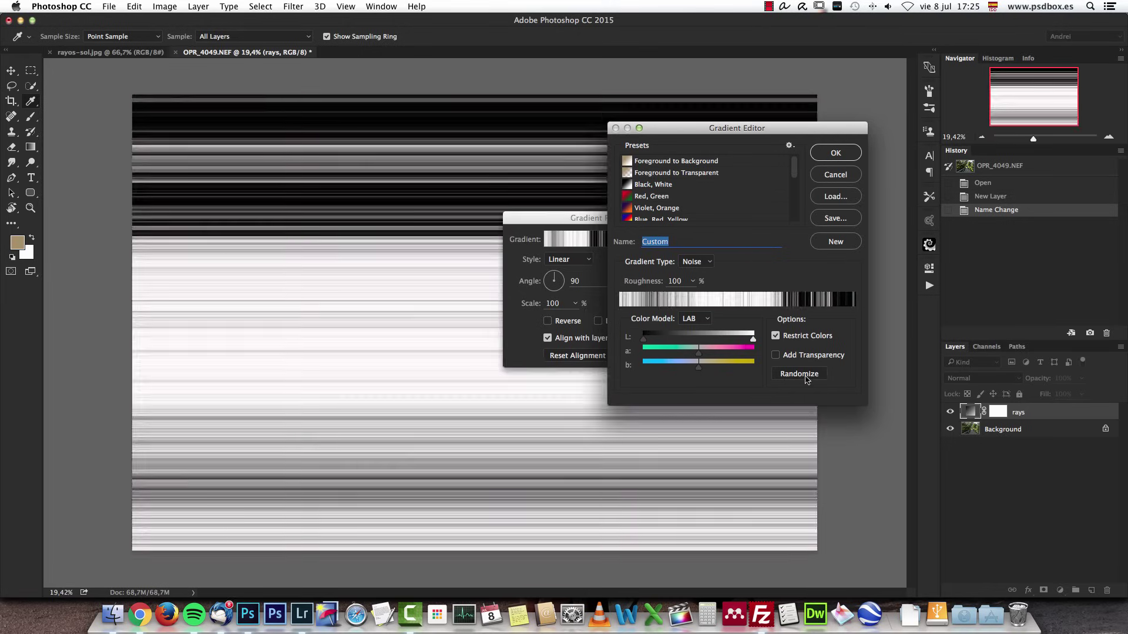
pyautogui.click(806, 377)
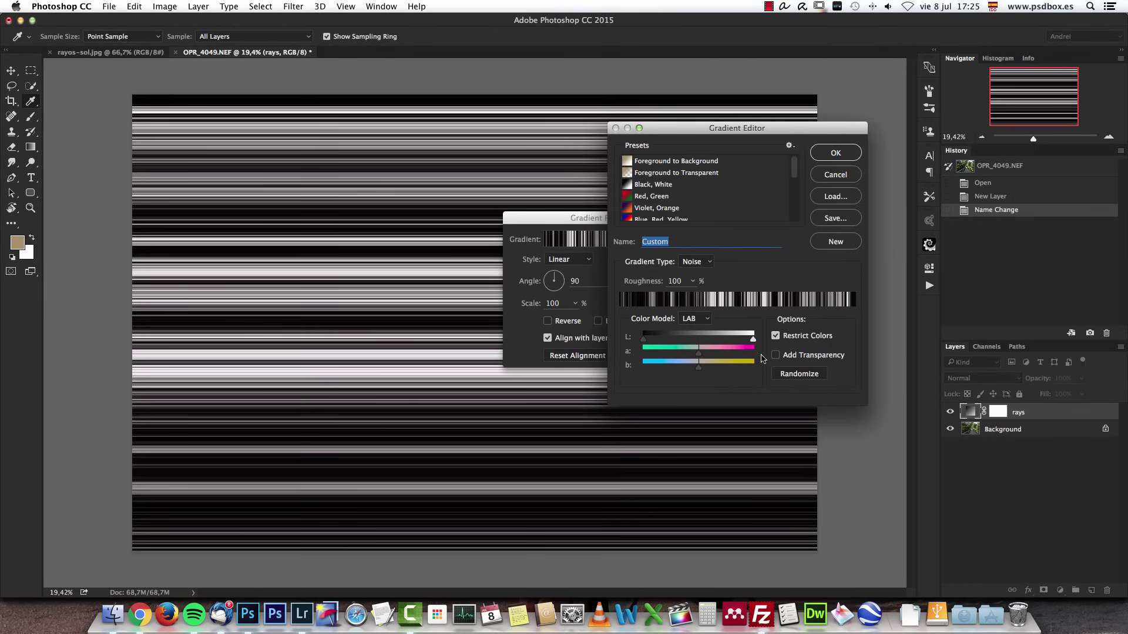
# Leave Restrict Colors and Add Transparency both unchecked and accept the black-and-white noise gradient
pyautogui.click(776, 338)
pyautogui.click(776, 339)
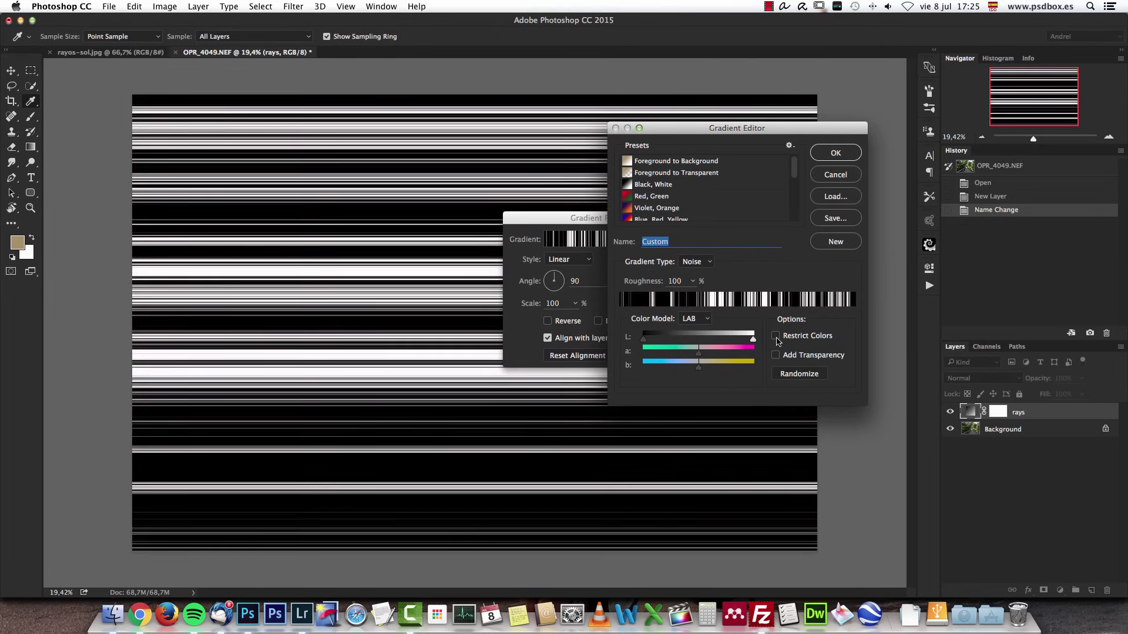
pyautogui.click(776, 338)
pyautogui.click(777, 337)
pyautogui.click(776, 337)
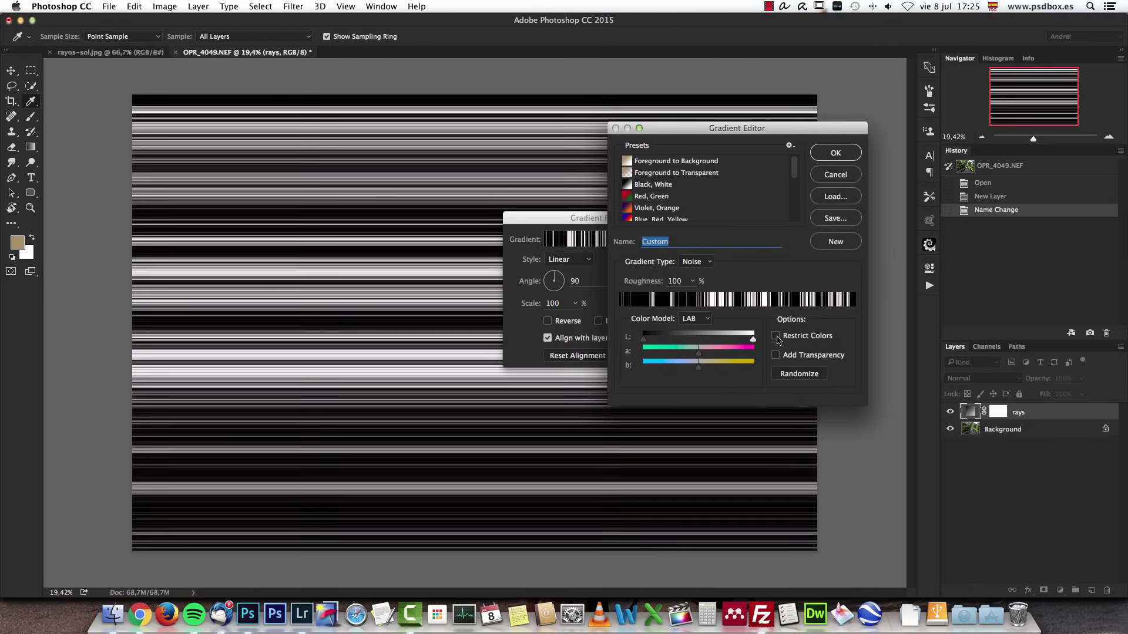
pyautogui.click(776, 355)
pyautogui.click(775, 355)
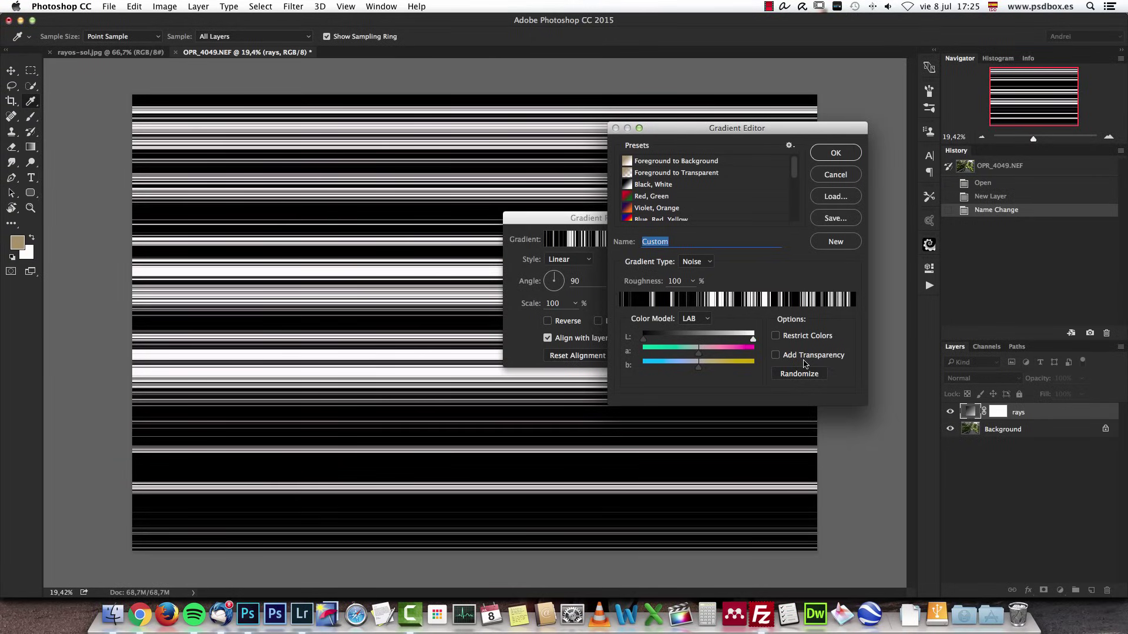
pyautogui.click(838, 155)
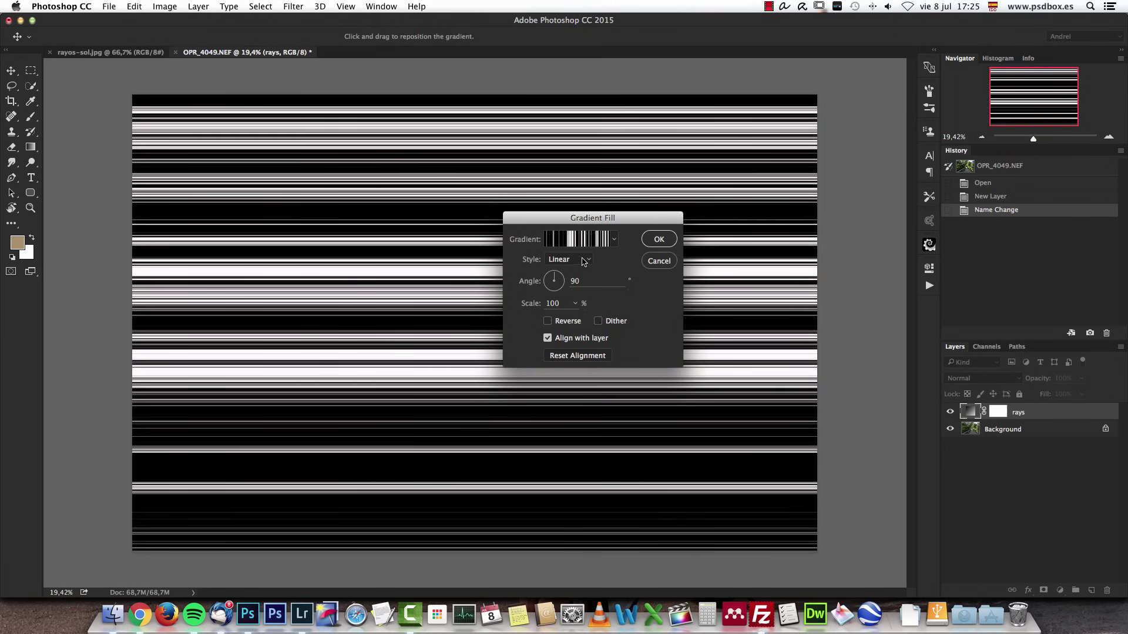
# Set the gradient style to Angle and blend the rays layer in Screen mode
pyautogui.click(583, 260)
pyautogui.click(561, 287)
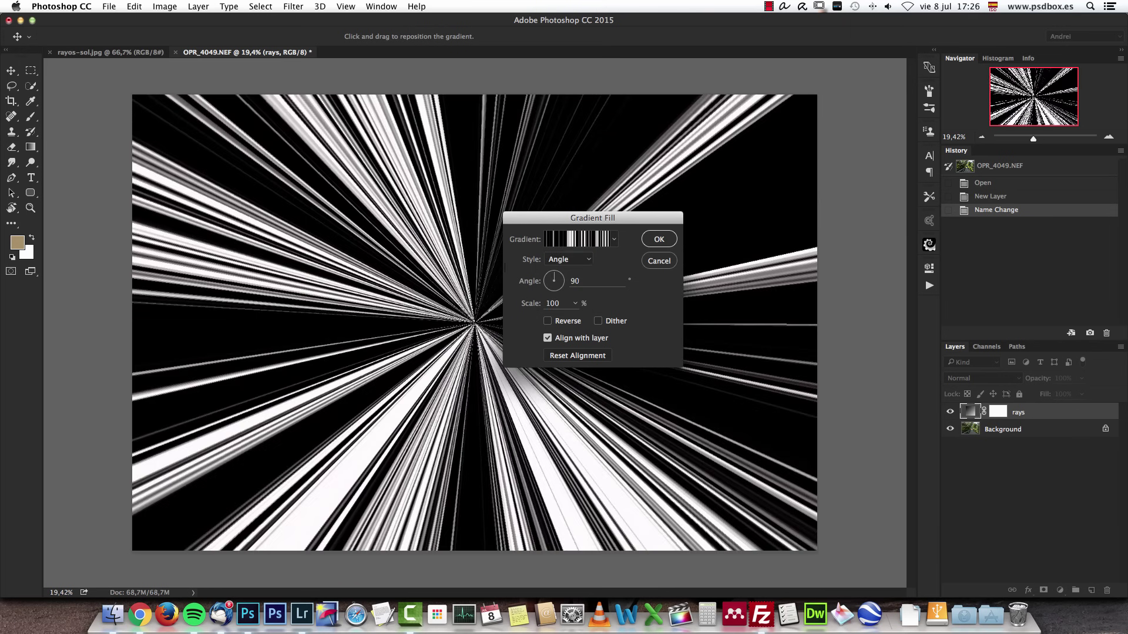
pyautogui.click(653, 242)
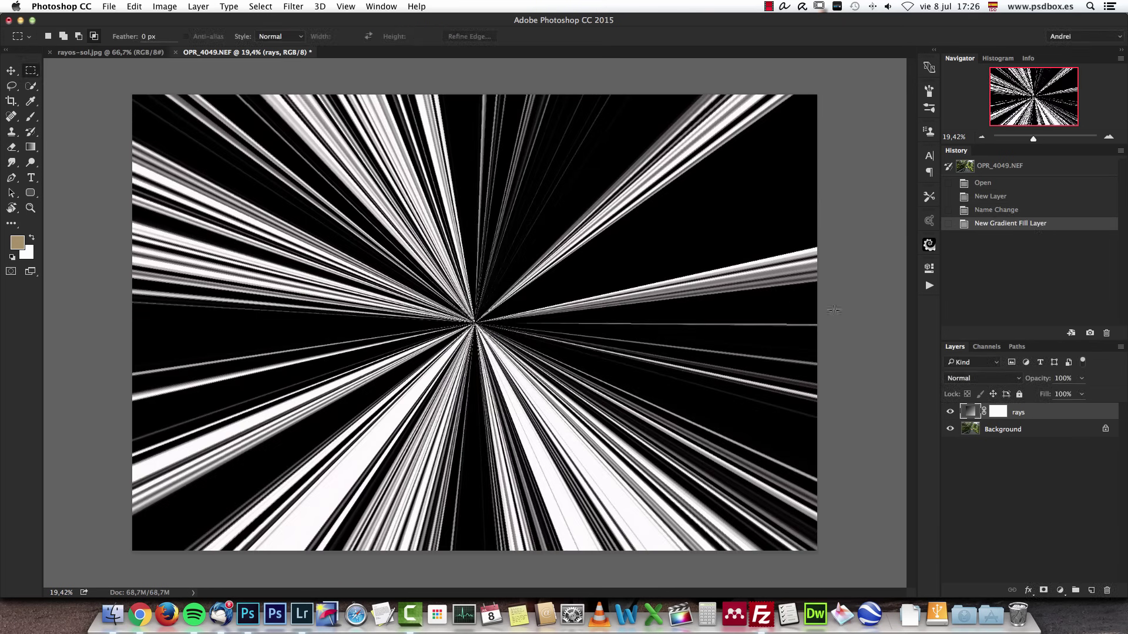
pyautogui.click(993, 378)
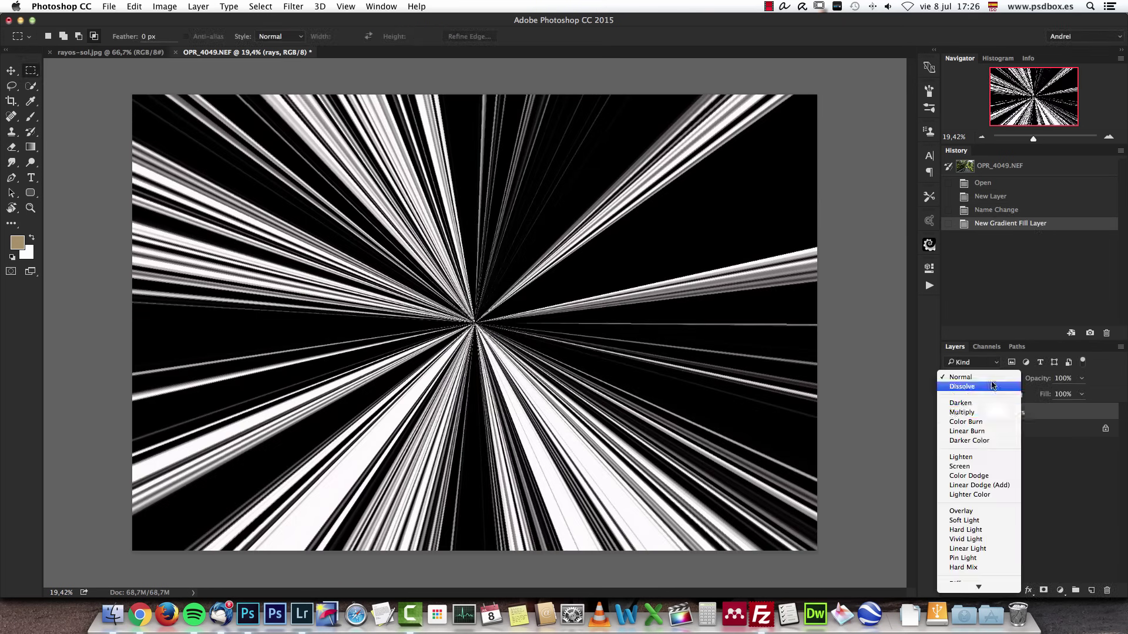
pyautogui.click(968, 466)
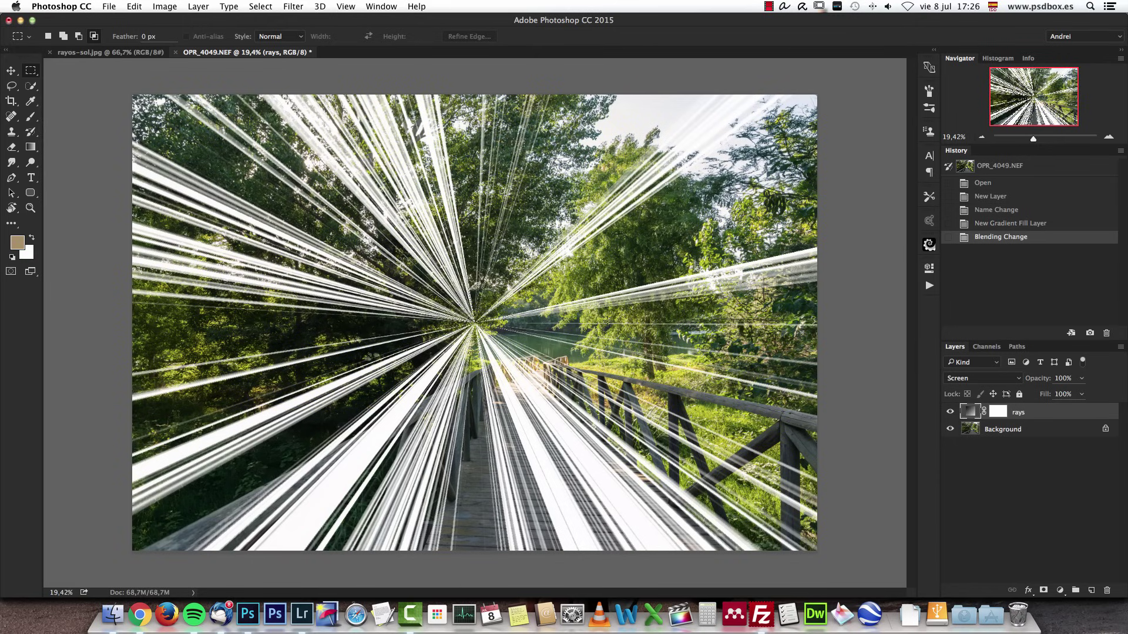
# Move the ray burst's centre to the upper left and rotate the rays to -38.66°
pyautogui.doubleClick(970, 411)
pyautogui.moveTo(606, 220); pyautogui.dragTo(773, 202)
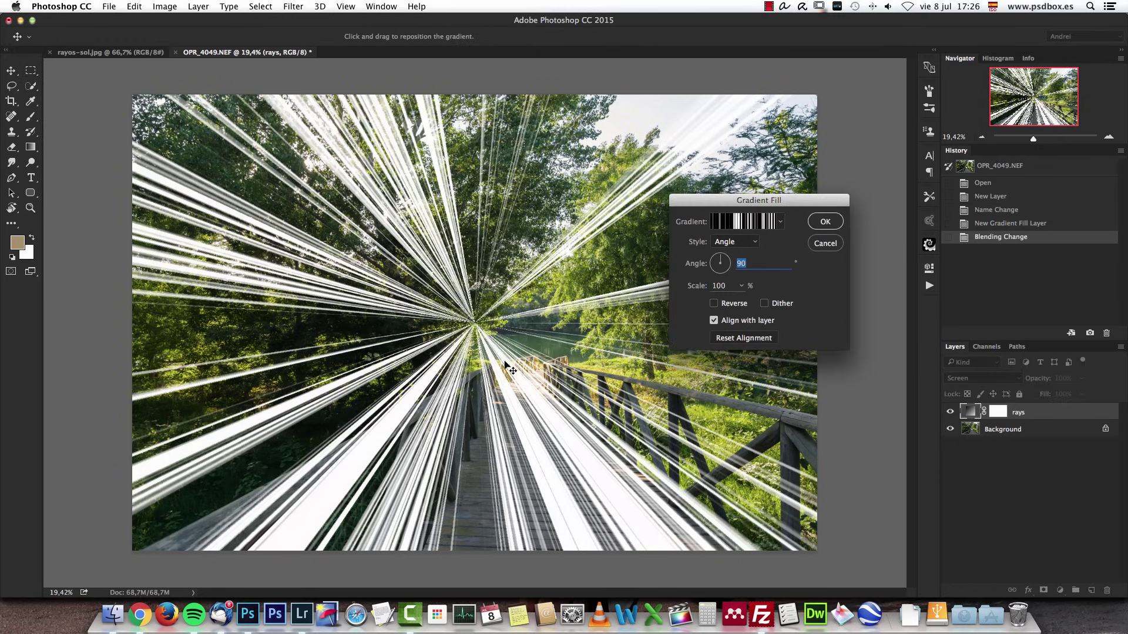
pyautogui.moveTo(515, 367); pyautogui.dragTo(354, 207)
pyautogui.click(727, 260)
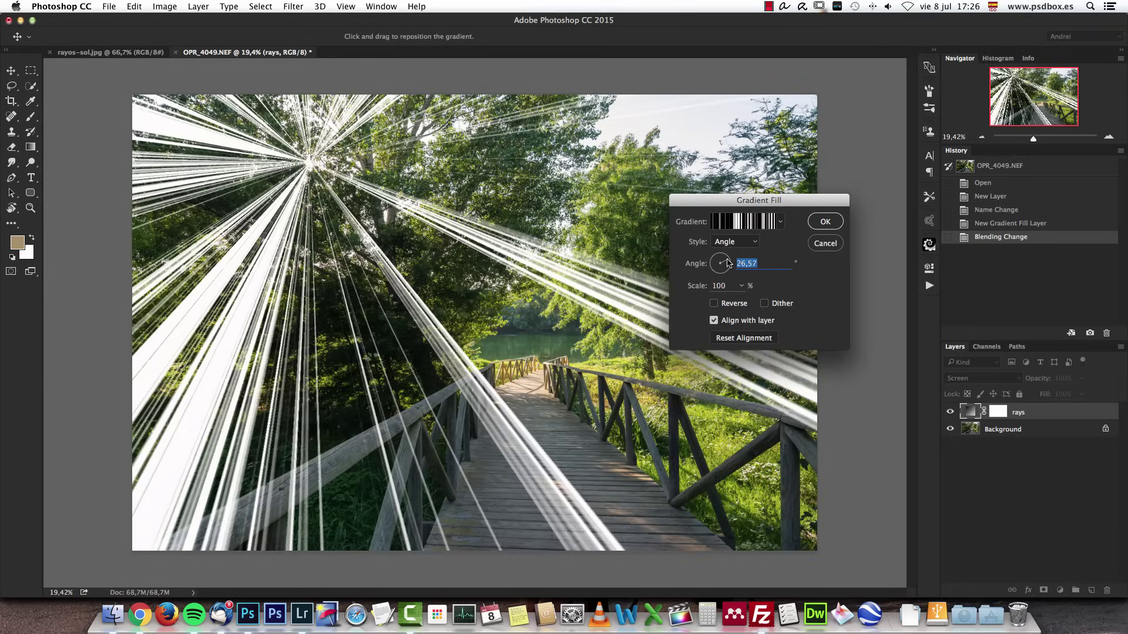
pyautogui.click(727, 265)
pyautogui.click(724, 267)
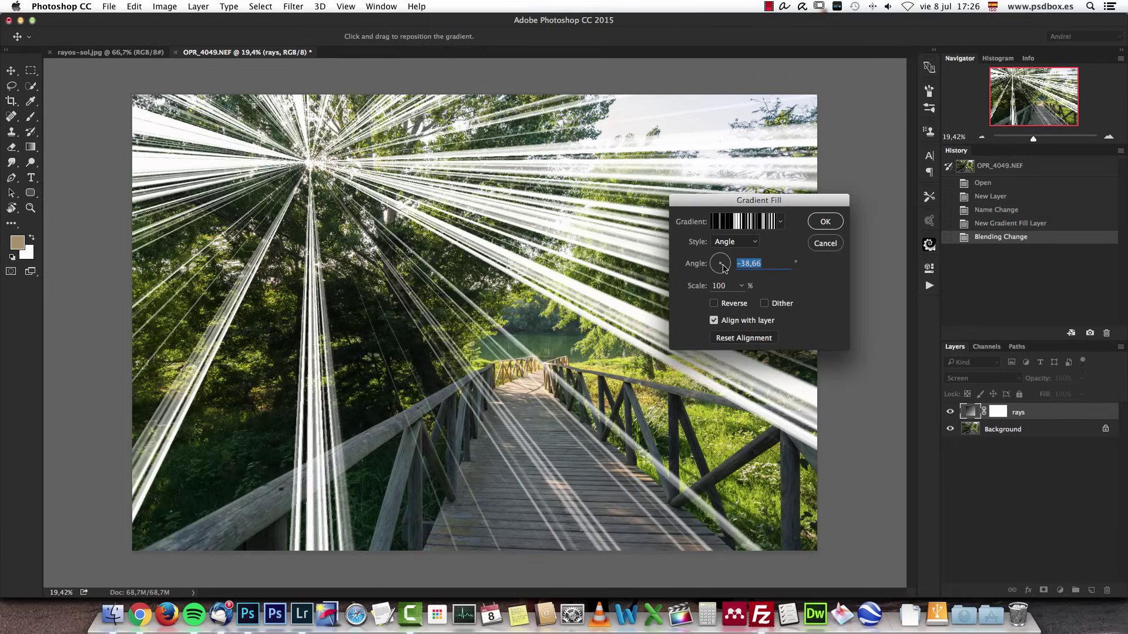
# Re-roll the rays' noise gradient several times for a new ray pattern
pyautogui.click(750, 225)
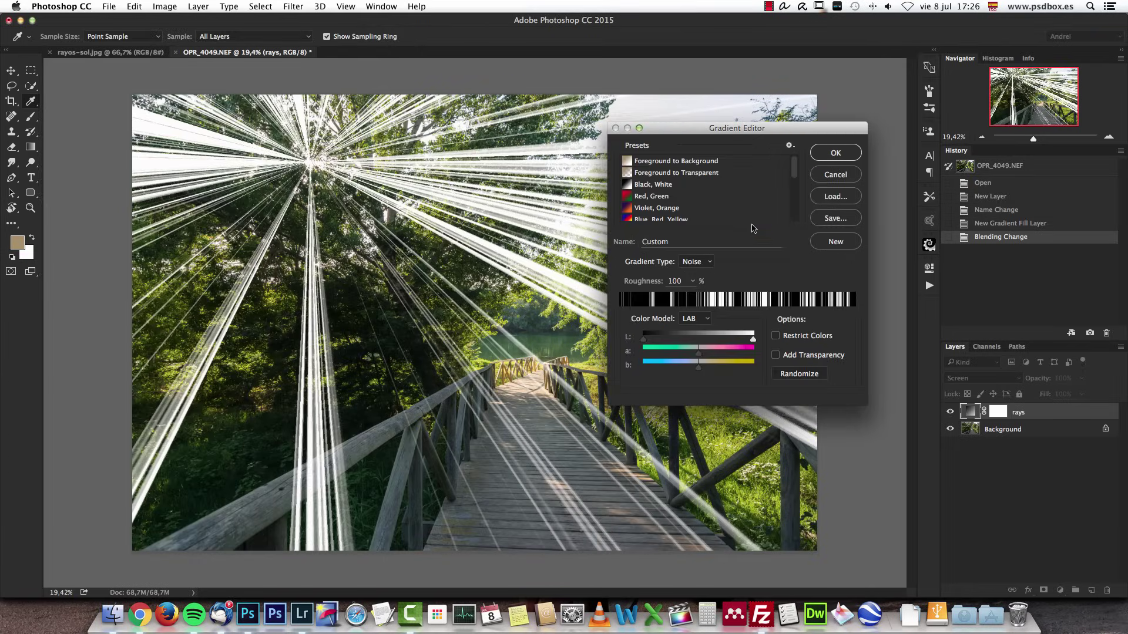
pyautogui.click(802, 374)
pyautogui.click(802, 374)
pyautogui.click(802, 374)
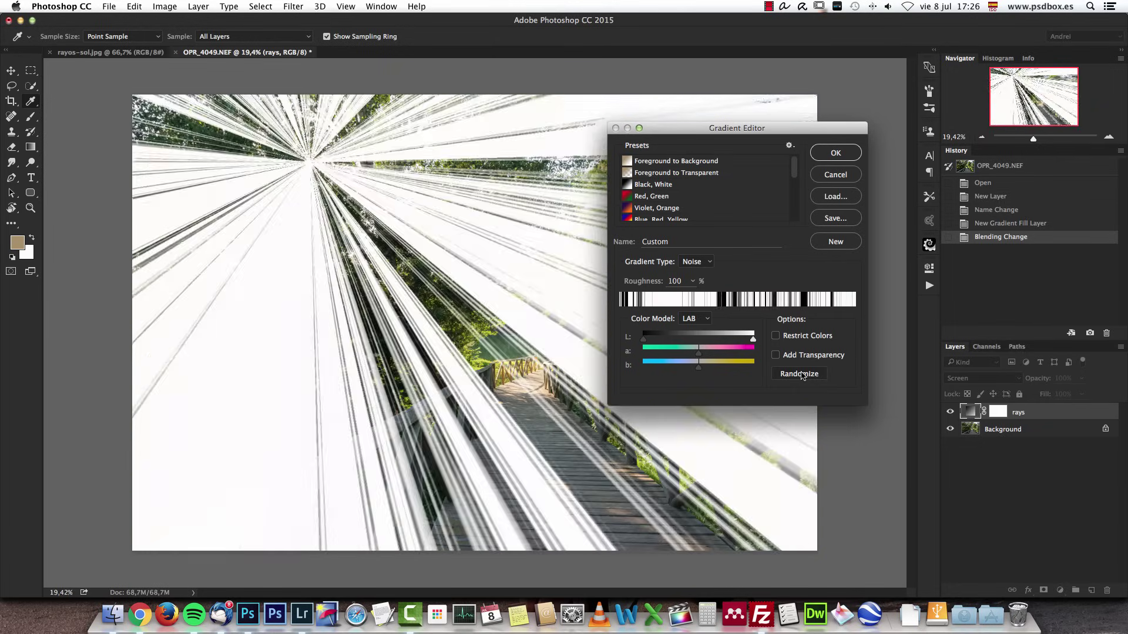
pyautogui.click(802, 374)
pyautogui.click(801, 374)
pyautogui.click(802, 374)
pyautogui.click(802, 375)
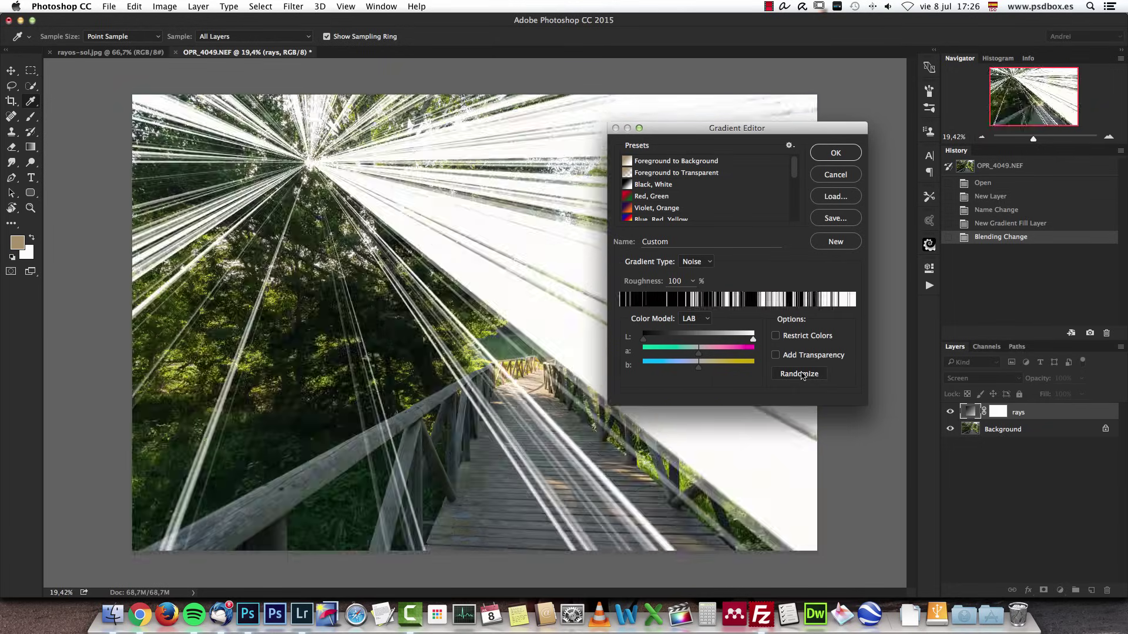
pyautogui.click(801, 374)
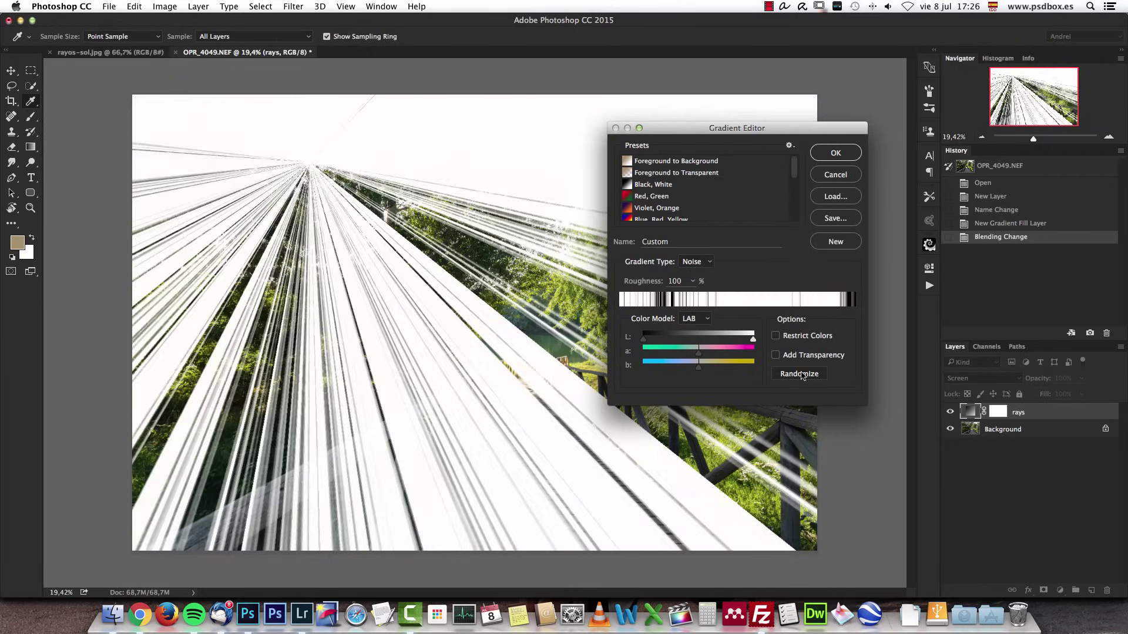
pyautogui.click(801, 374)
# Try Restrict Colors on and off while randomizing further, then accept the new noise gradient
pyautogui.click(775, 336)
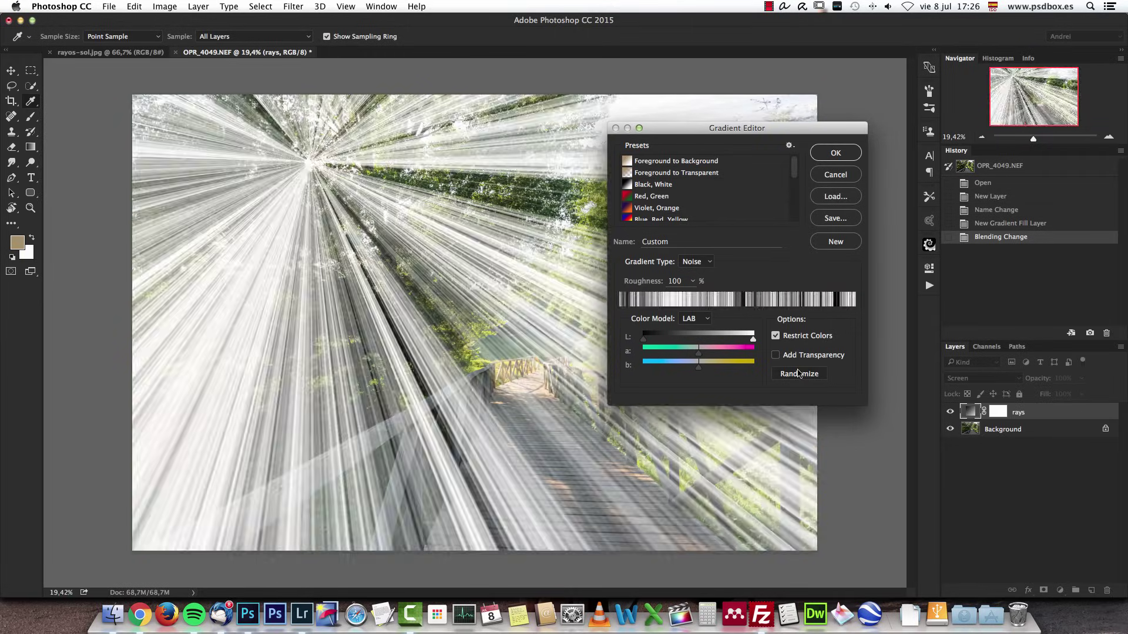
pyautogui.click(799, 373)
pyautogui.click(798, 374)
pyautogui.click(798, 373)
pyautogui.click(798, 373)
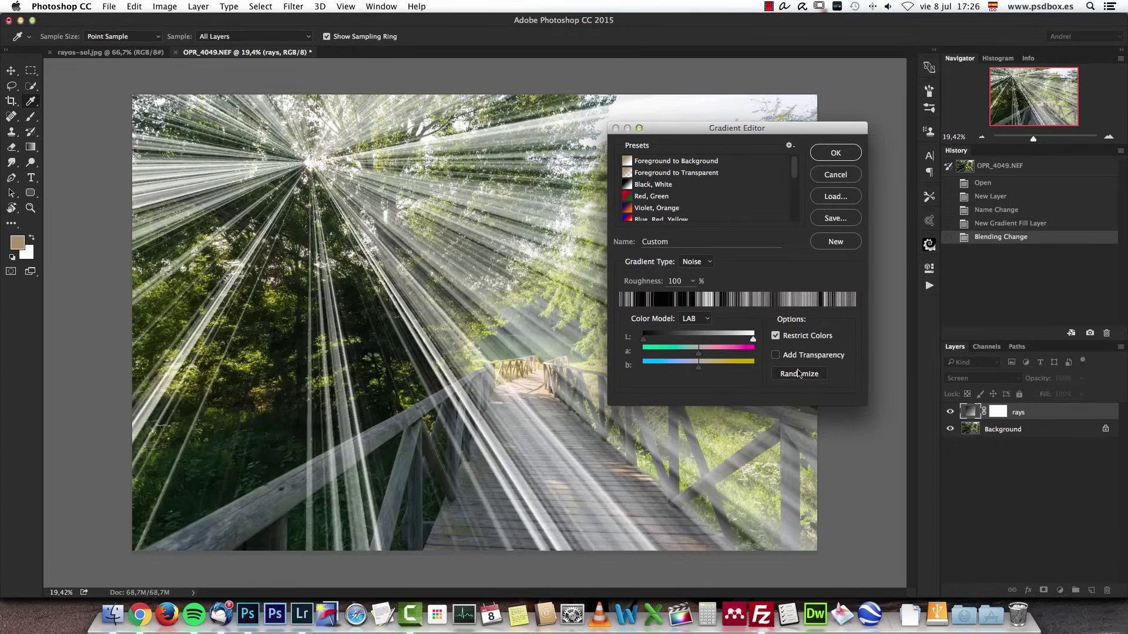
pyautogui.click(799, 374)
pyautogui.click(799, 373)
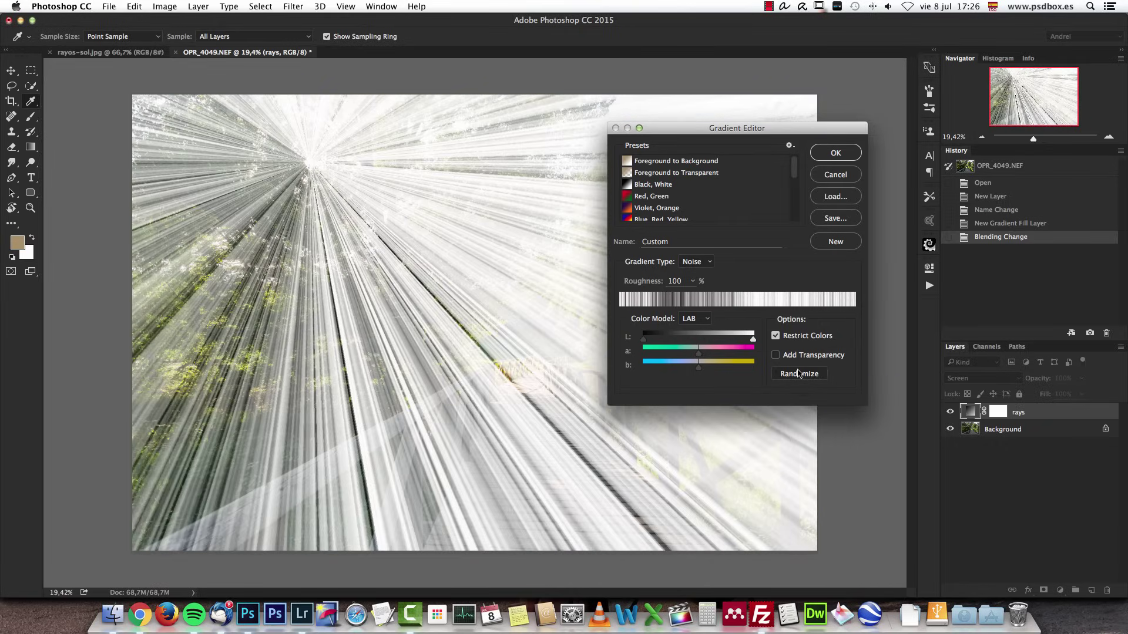
pyautogui.click(775, 336)
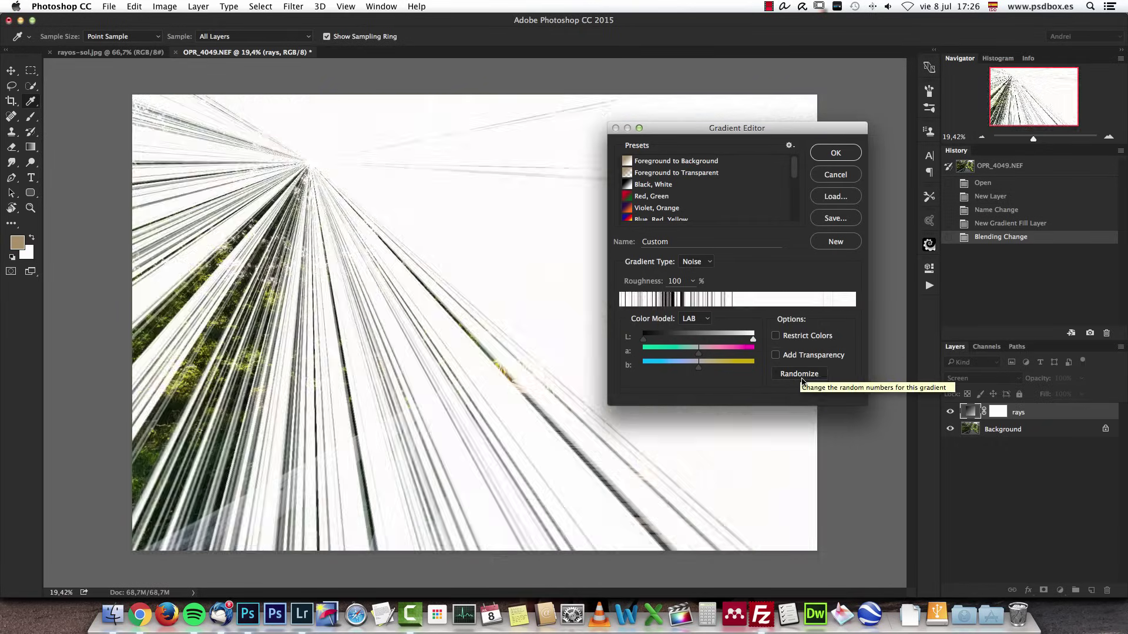
pyautogui.click(803, 380)
pyautogui.click(803, 378)
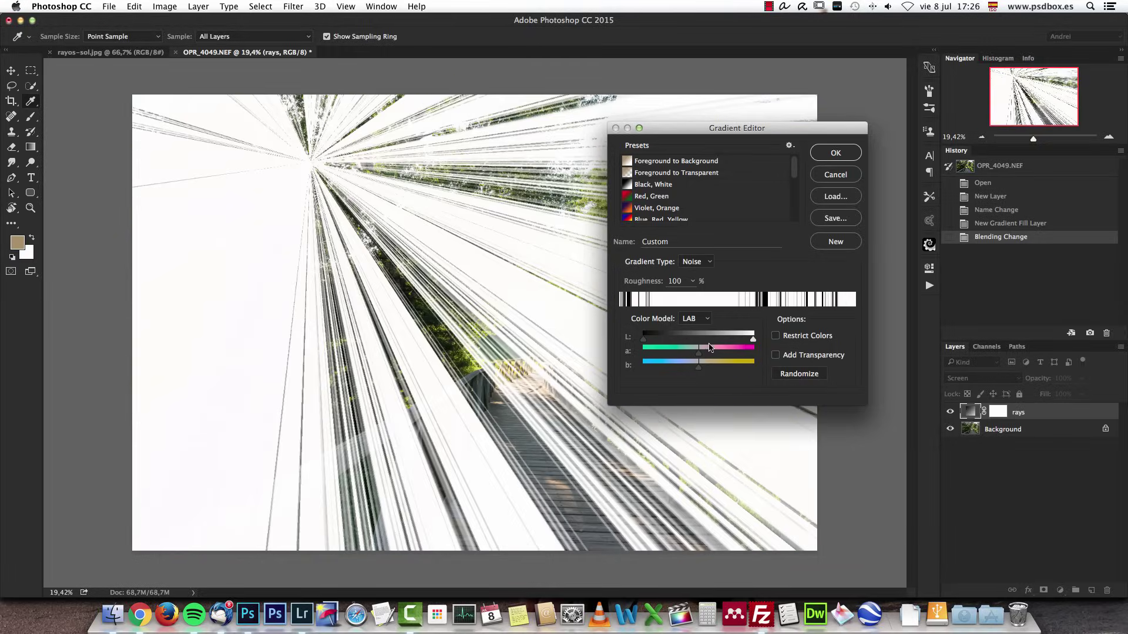
pyautogui.moveTo(751, 339); pyautogui.dragTo(701, 356)
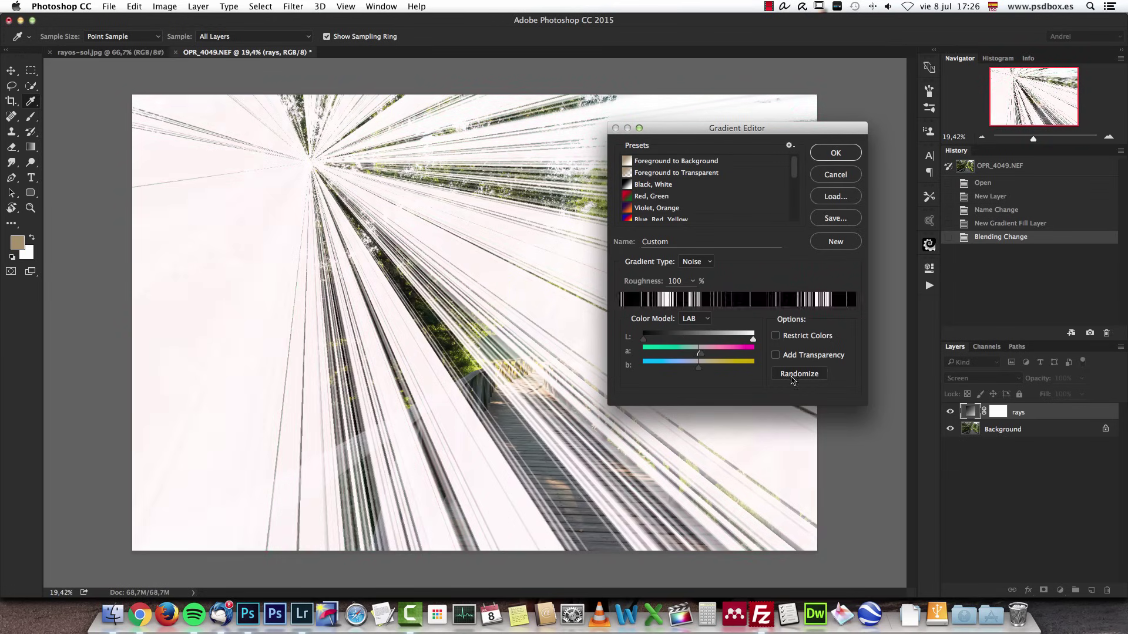
pyautogui.click(792, 376)
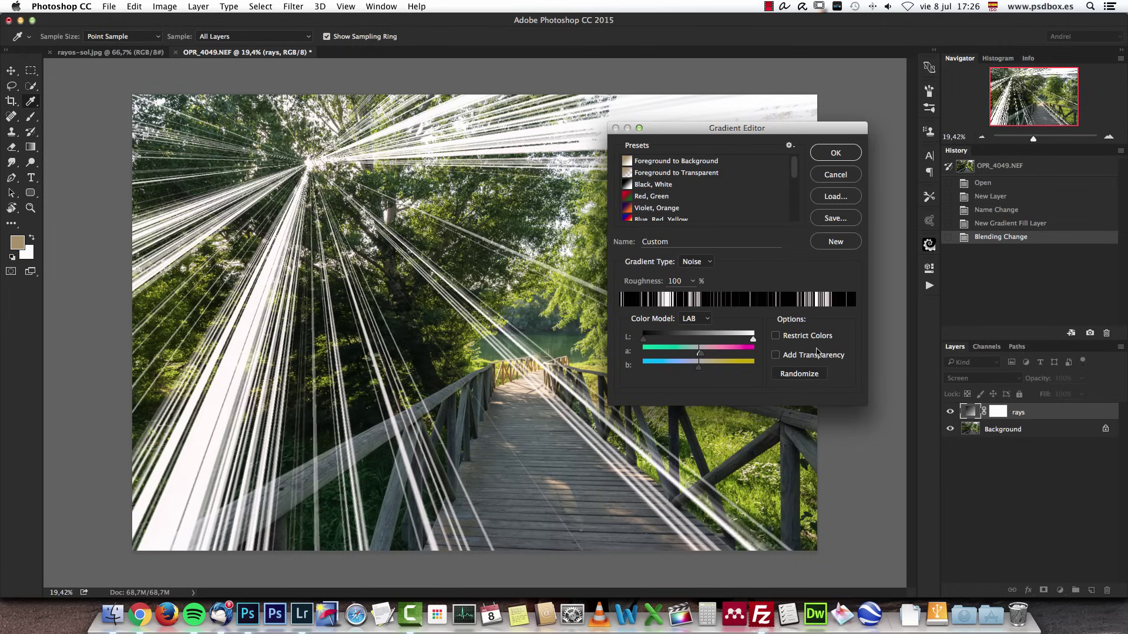
pyautogui.click(812, 376)
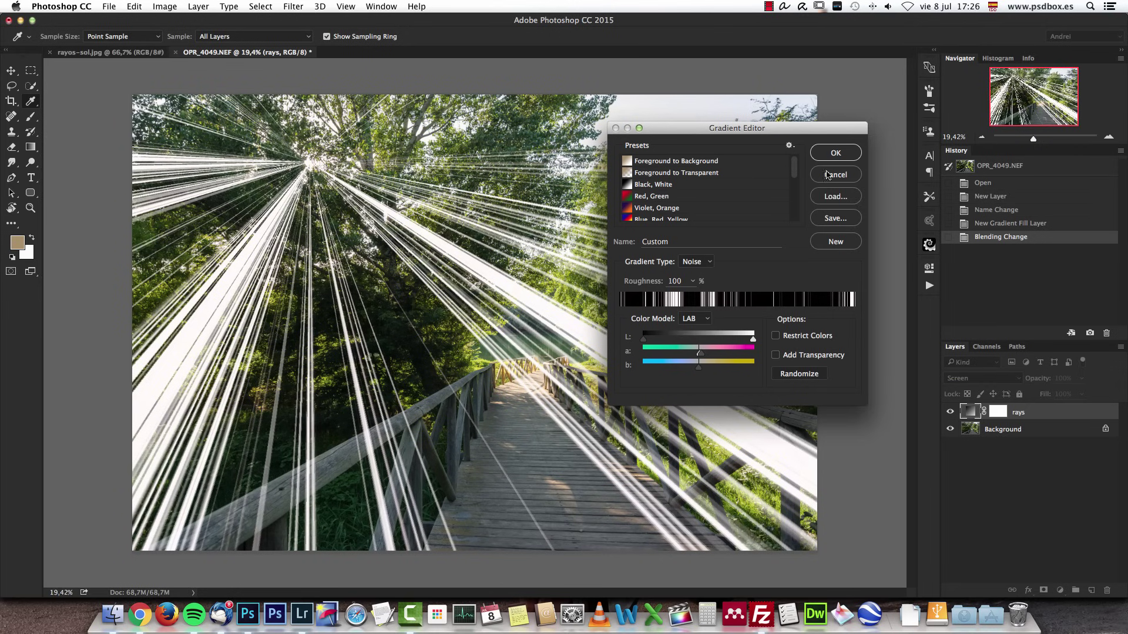
pyautogui.click(839, 152)
# Rotate the rays to a new angle of about -83.66°
pyautogui.moveTo(733, 265); pyautogui.dragTo(714, 253)
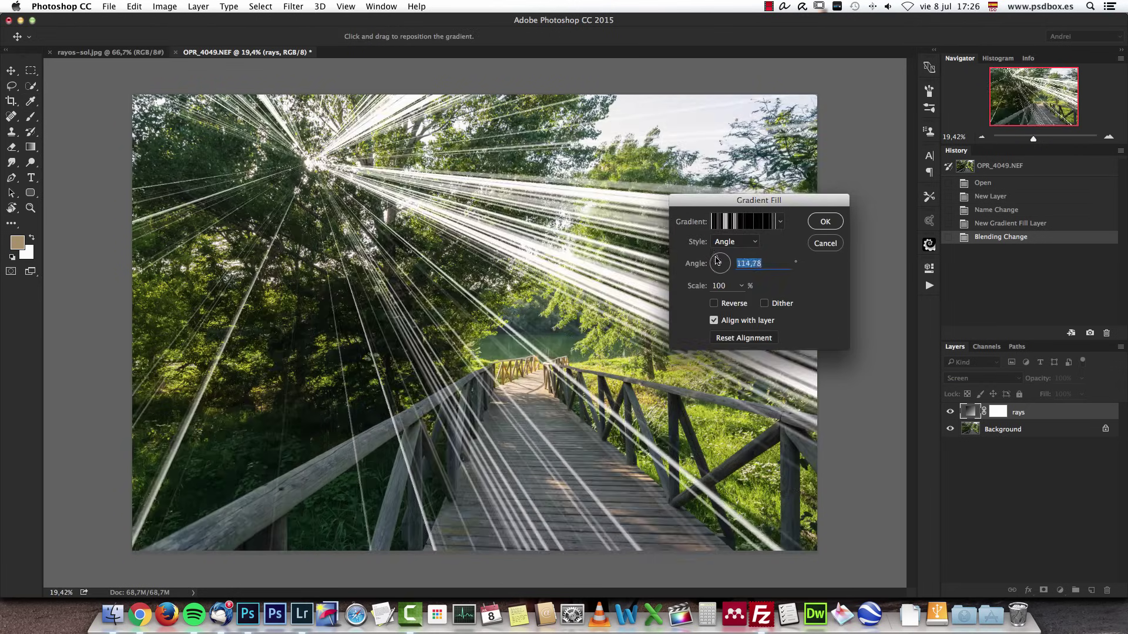
pyautogui.click(743, 221)
pyautogui.click(829, 151)
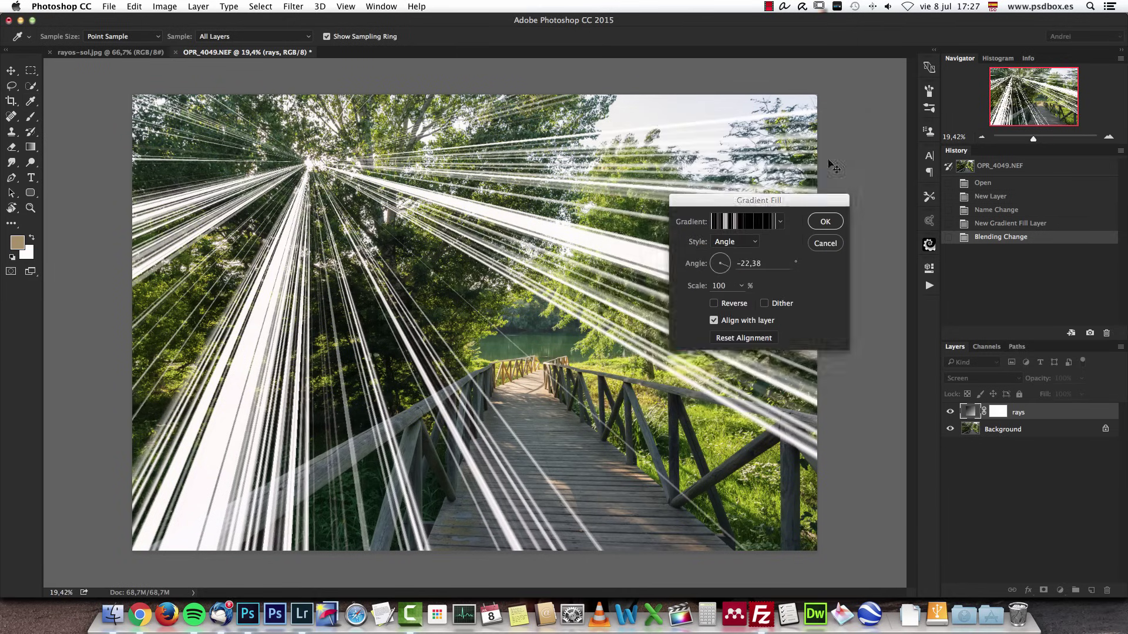
pyautogui.click(727, 268)
pyautogui.moveTo(727, 268)
pyautogui.mouseDown()
pyautogui.moveTo(722, 254)
pyautogui.moveTo(717, 276)
pyautogui.mouseUp()
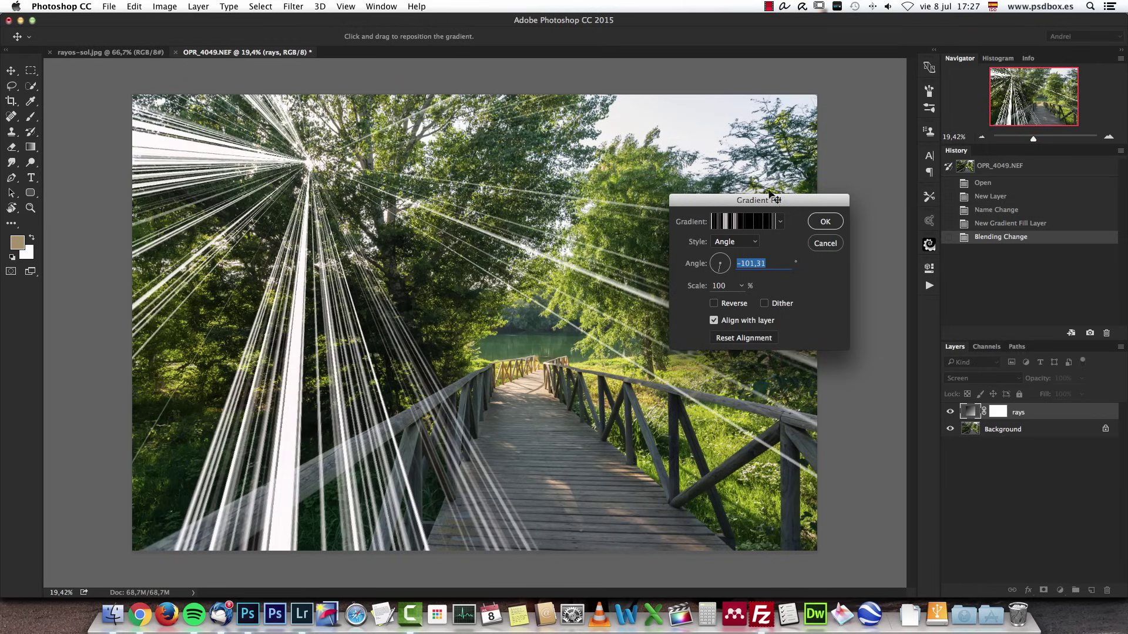
# Confirm the gradient fill and convert the rays layer to a Smart Object
pyautogui.click(829, 221)
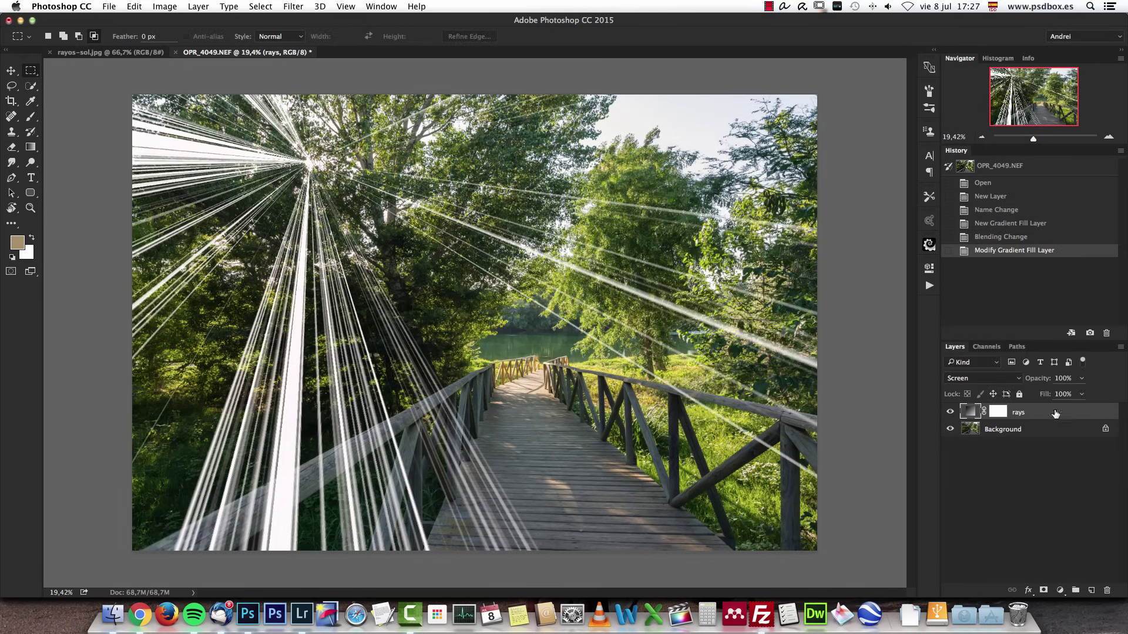
pyautogui.rightClick(1056, 414)
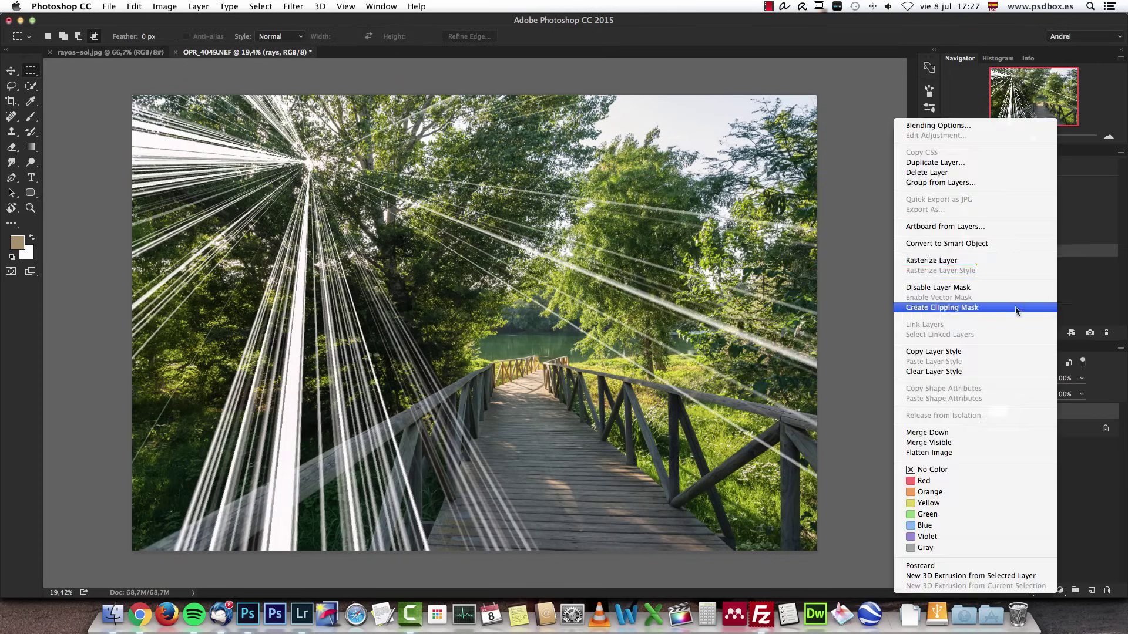
pyautogui.click(958, 243)
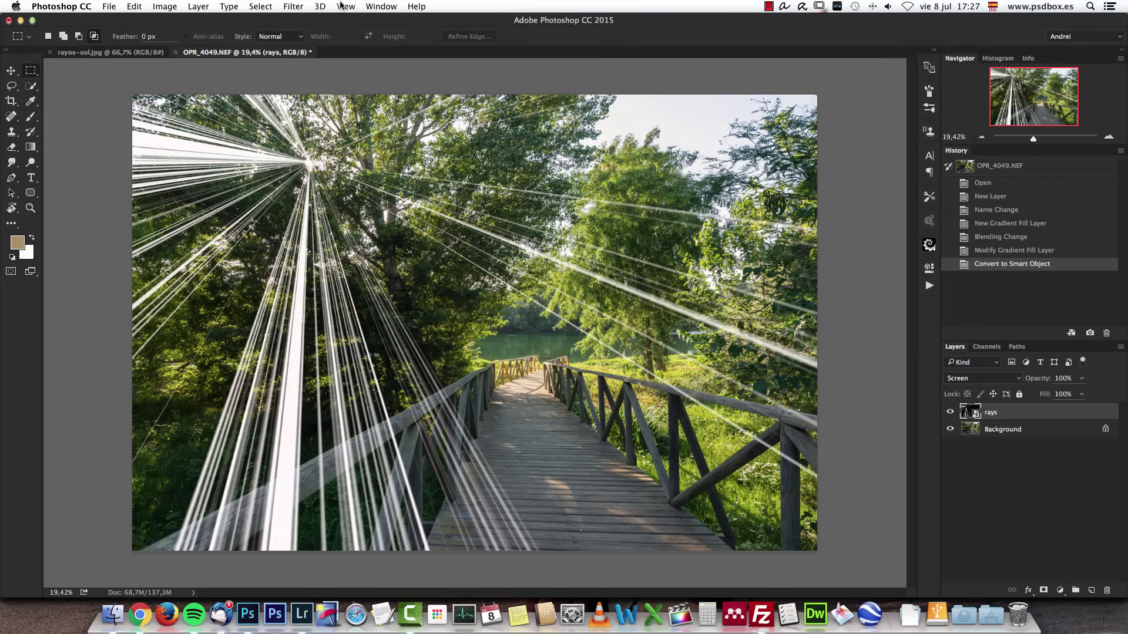
# Soften the rays with a Gaussian Blur of radius 47.2 pixels
pyautogui.click(293, 6)
pyautogui.moveTo(338, 159)
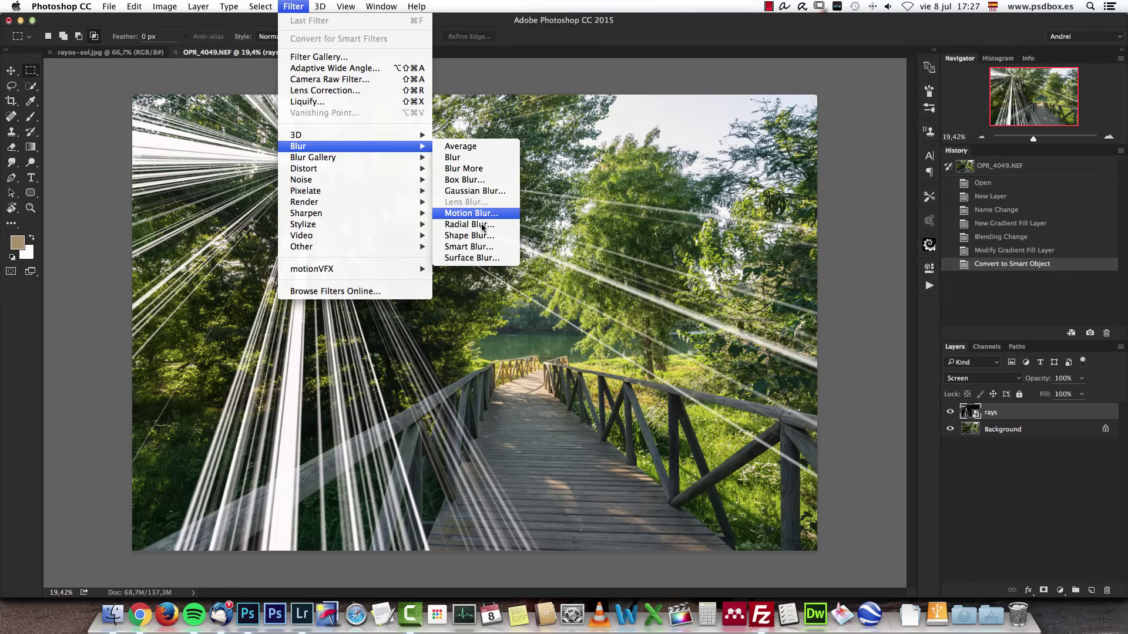
pyautogui.click(475, 190)
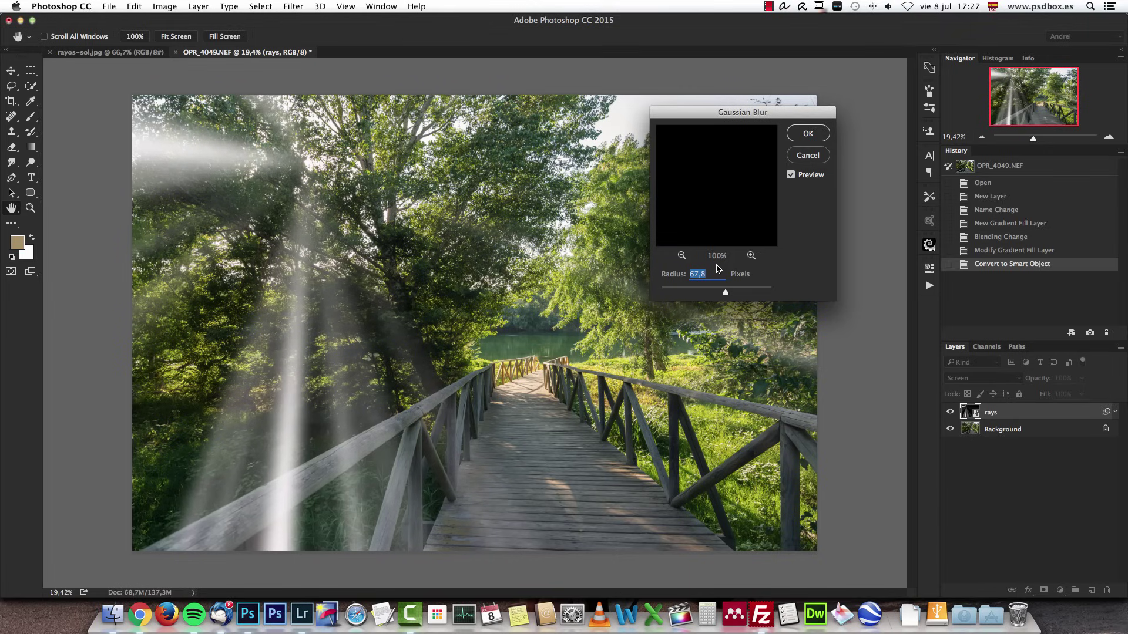
pyautogui.moveTo(725, 293); pyautogui.dragTo(708, 292)
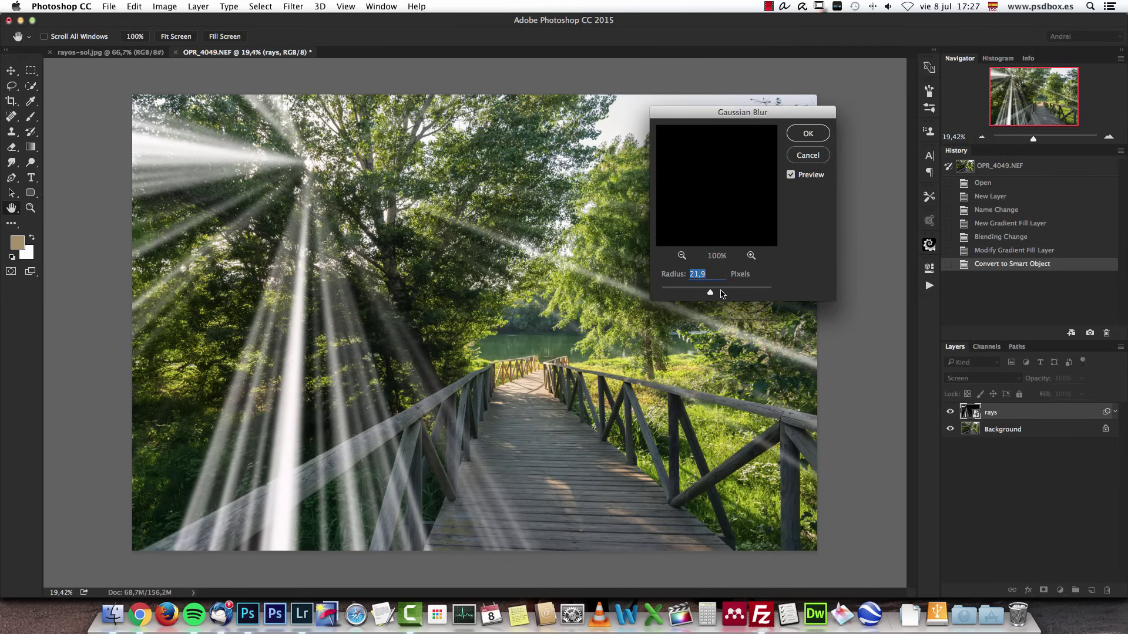
pyautogui.moveTo(722, 294); pyautogui.dragTo(715, 294)
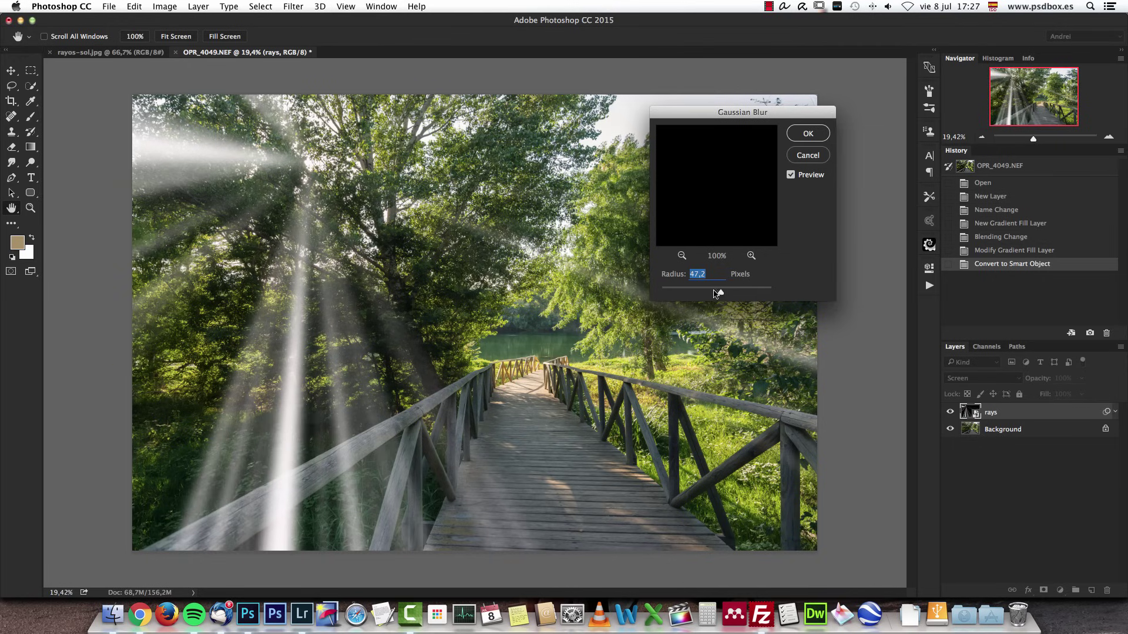
pyautogui.click(804, 134)
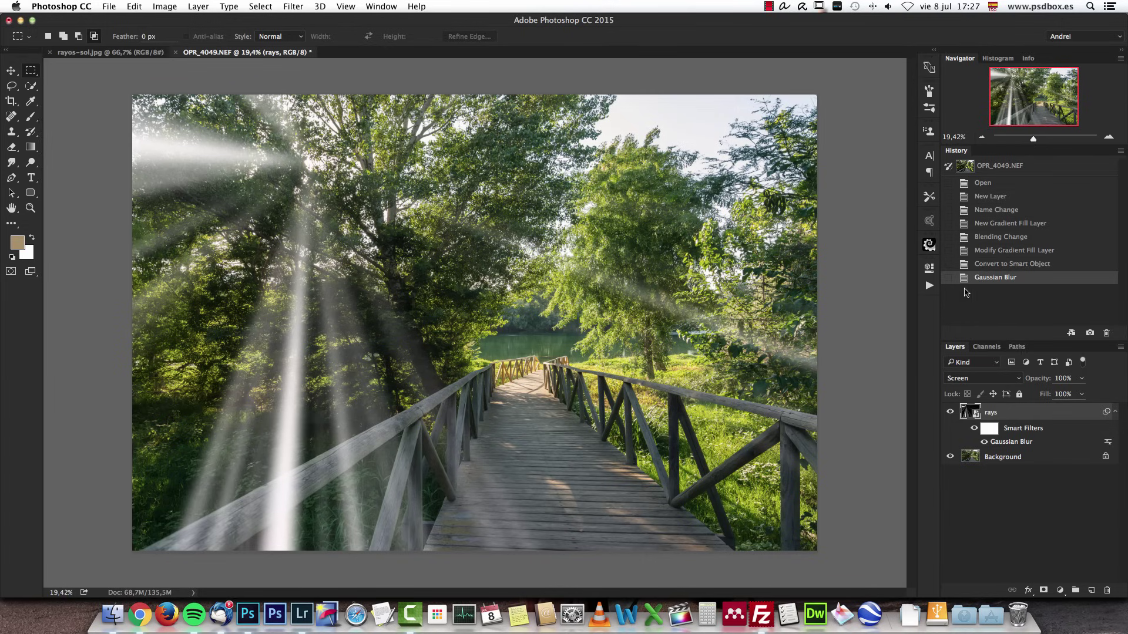
# Add a Hue/Saturation adjustment layer clipped to the rays layer
pyautogui.click(1059, 590)
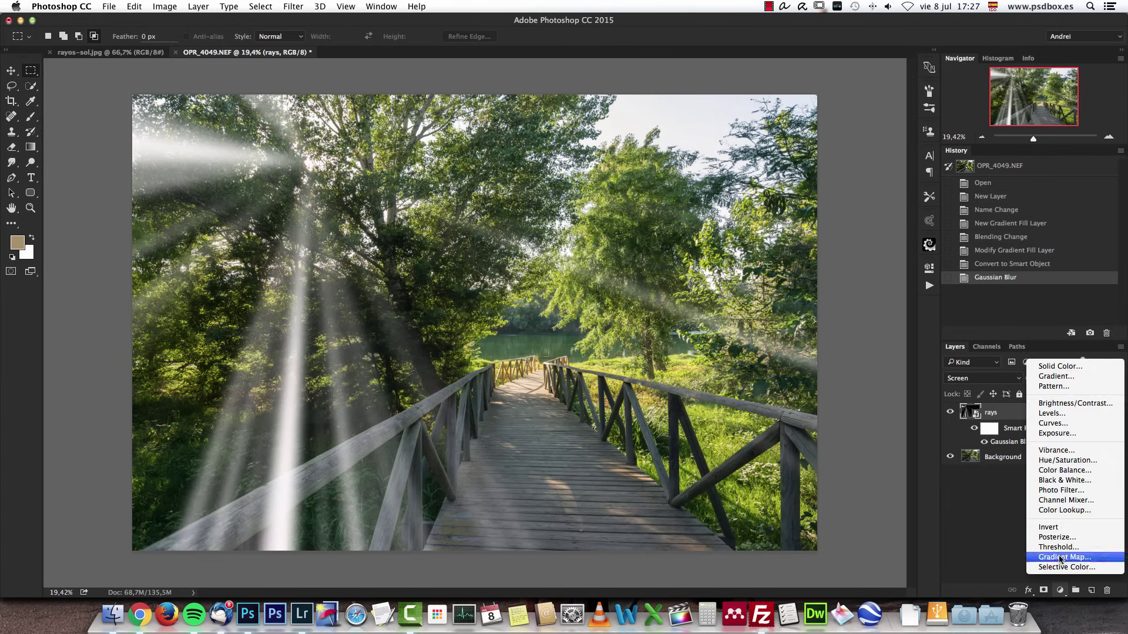
pyautogui.click(1066, 461)
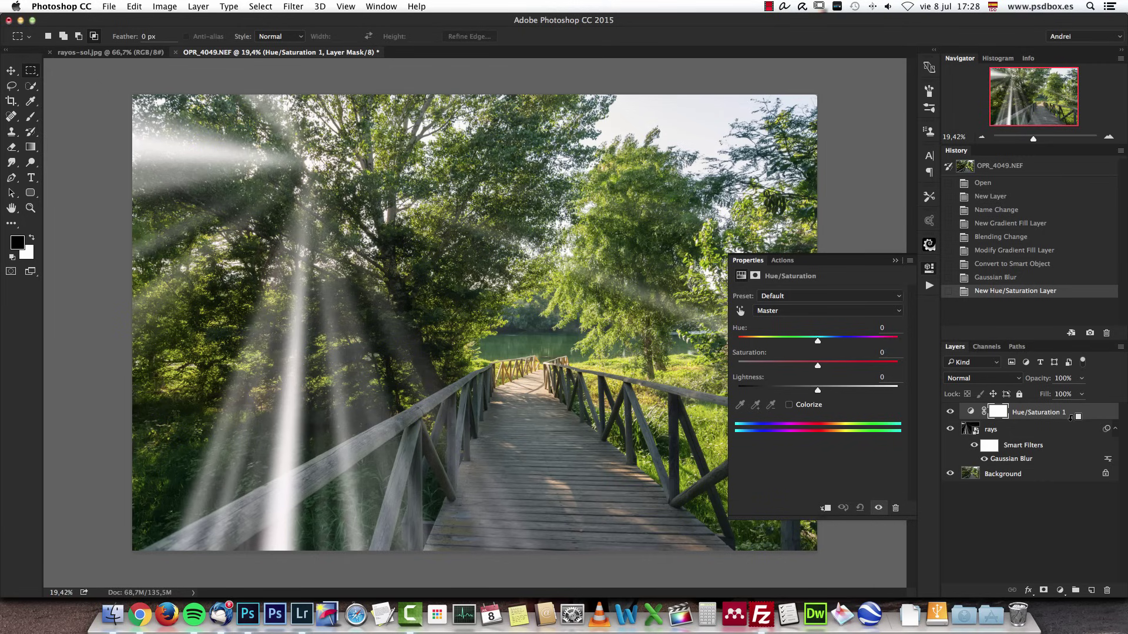
pyautogui.keyDown('alt'); pyautogui.click(1070, 418); pyautogui.keyUp('alt')
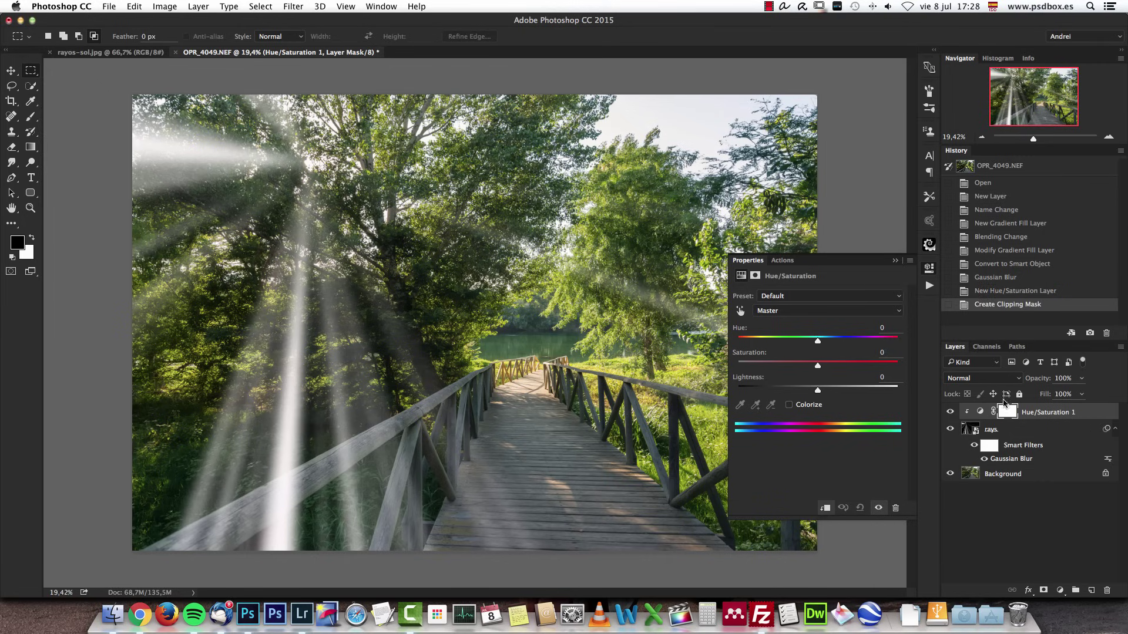
pyautogui.click(1115, 429)
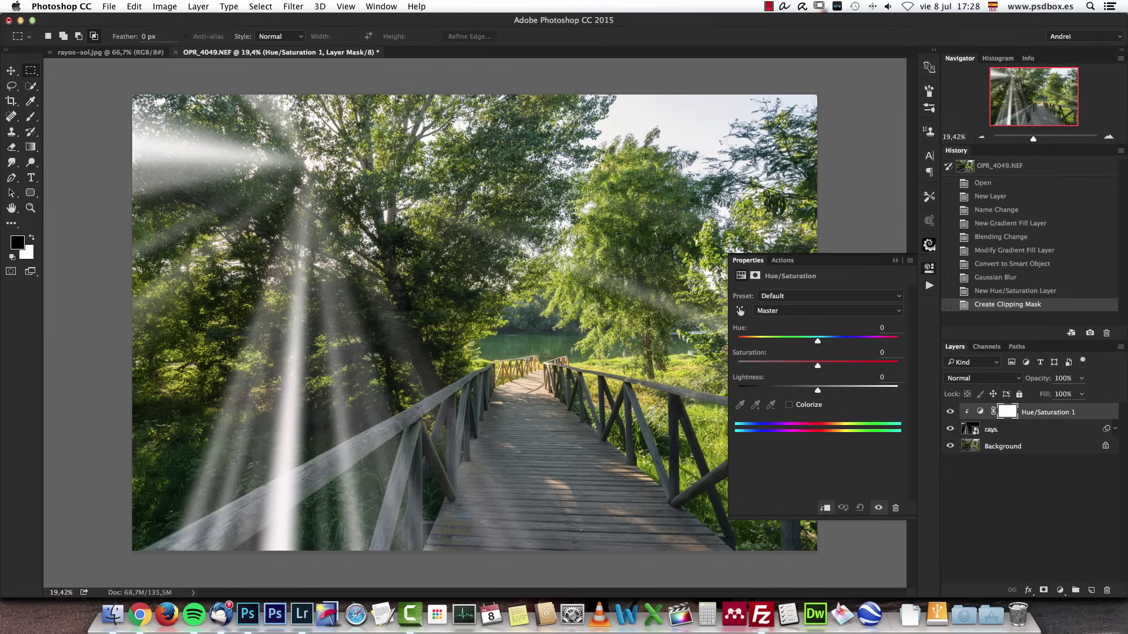
# Turn on Colorize and set Hue to 32 and Saturation to 22
pyautogui.click(789, 406)
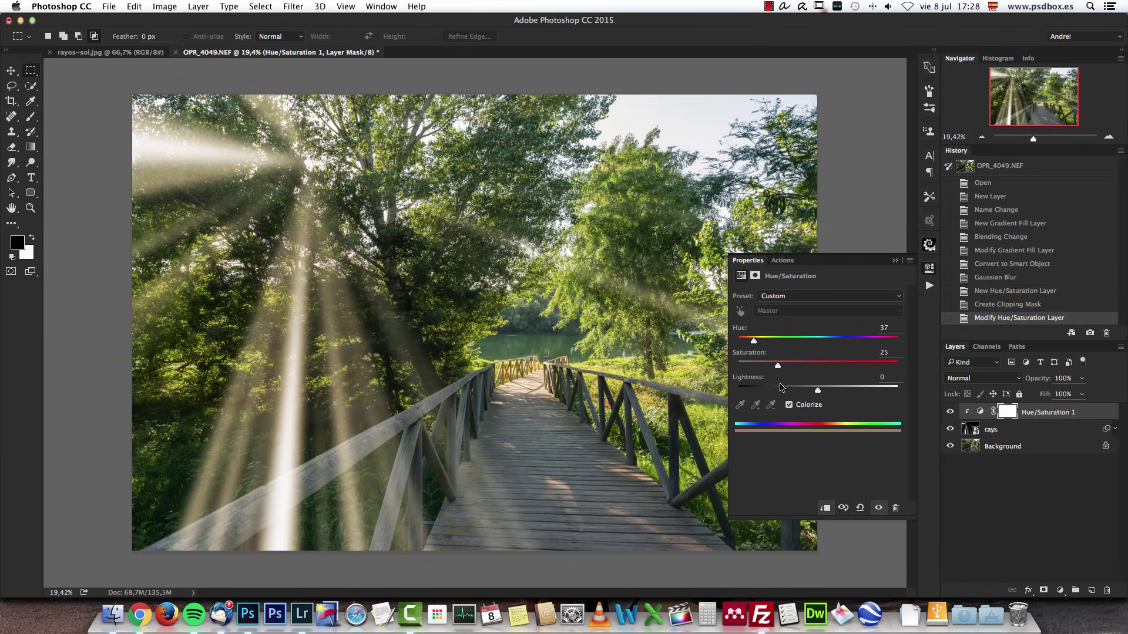
pyautogui.moveTo(753, 342); pyautogui.dragTo(751, 342)
pyautogui.moveTo(777, 367); pyautogui.dragTo(773, 366)
pyautogui.click(893, 263)
# Add a Curves layer clipped to the rays and pull the curve down to darken them
pyautogui.click(1060, 590)
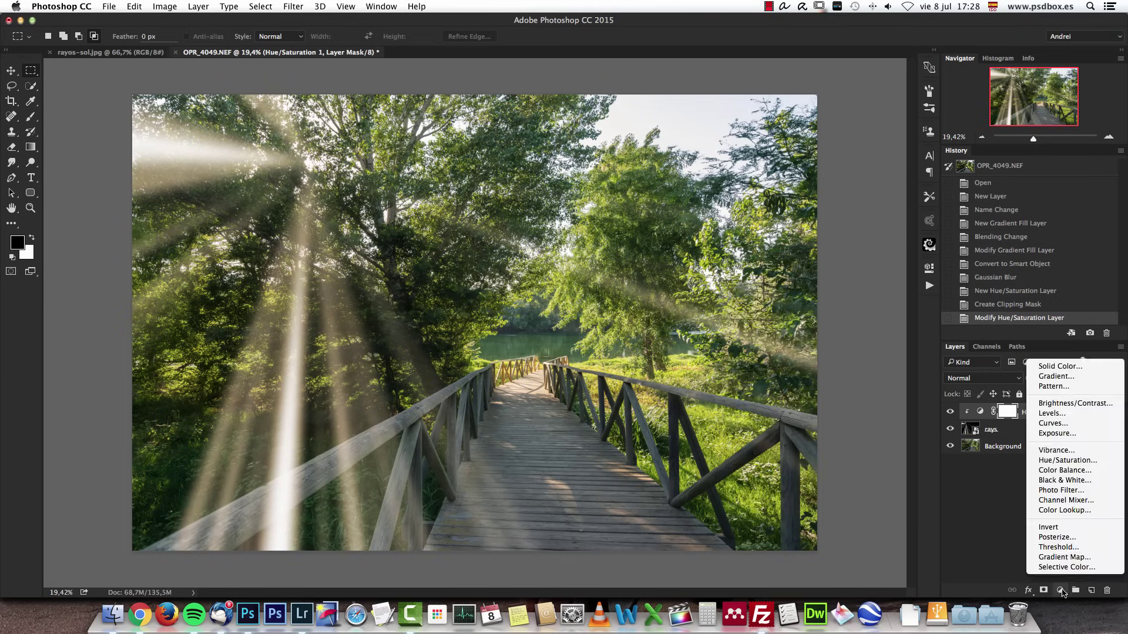
pyautogui.click(1057, 423)
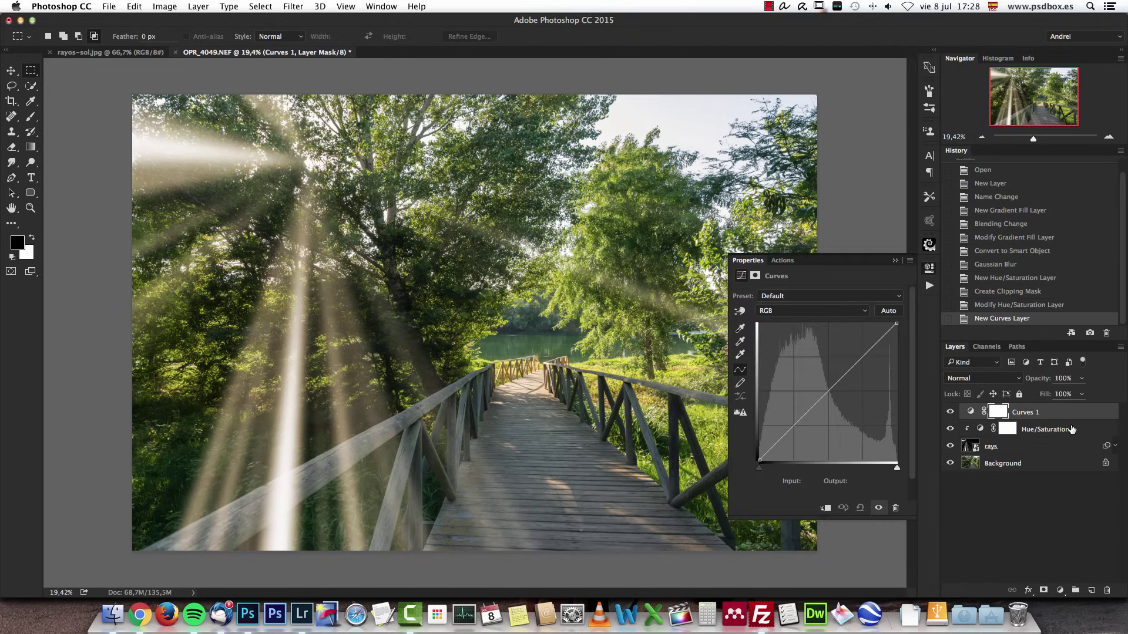
pyautogui.keyDown('alt'); pyautogui.click(1071, 417); pyautogui.keyUp('alt')
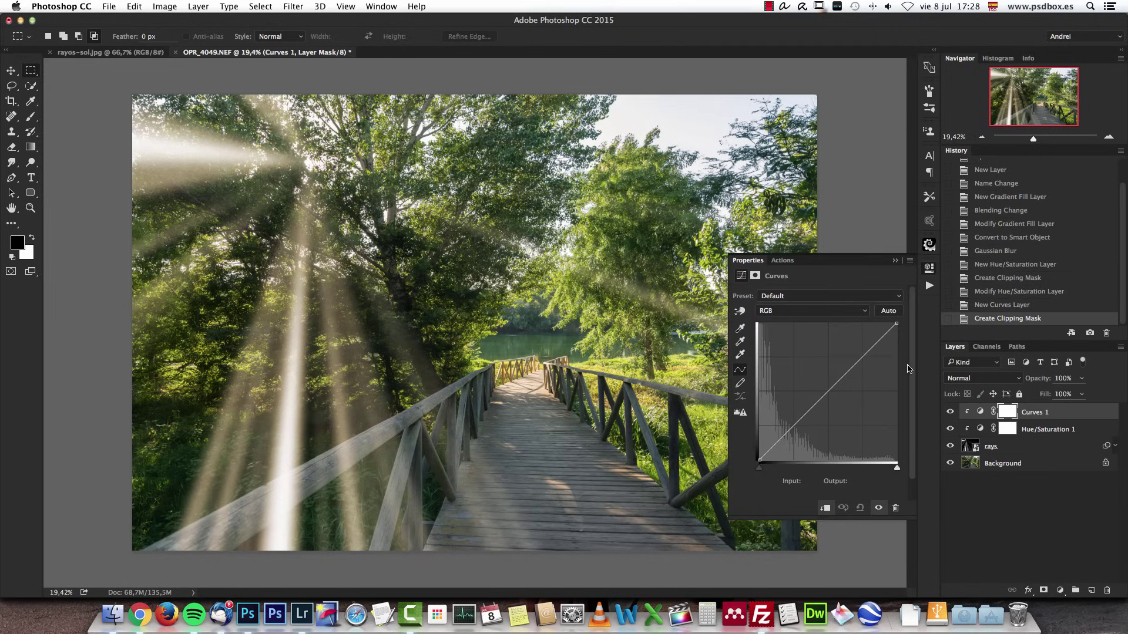
pyautogui.moveTo(825, 395); pyautogui.dragTo(825, 423)
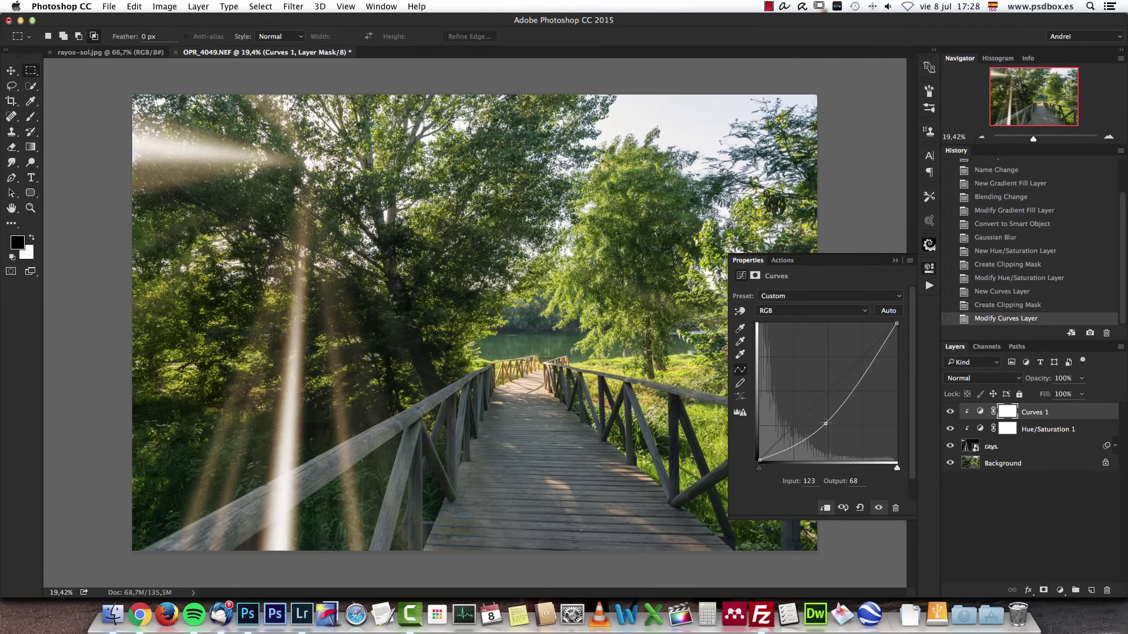
pyautogui.moveTo(895, 323); pyautogui.dragTo(896, 340)
pyautogui.moveTo(862, 386); pyautogui.dragTo(862, 395)
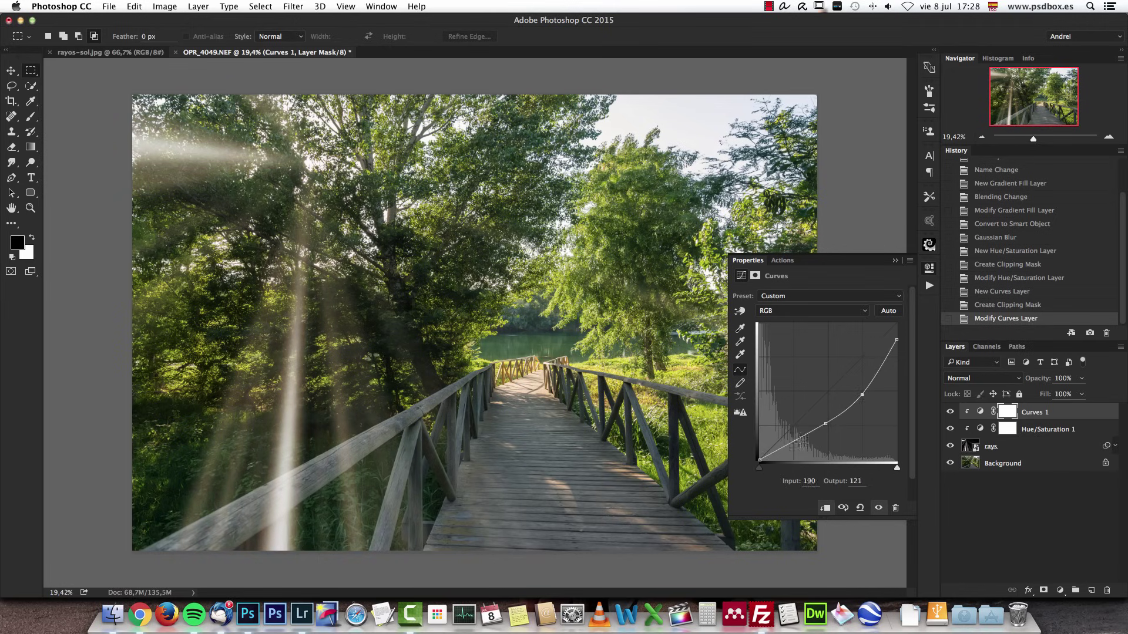
pyautogui.moveTo(801, 439)
pyautogui.mouseDown()
pyautogui.moveTo(862, 403)
pyautogui.moveTo(831, 405)
pyautogui.moveTo(803, 429)
pyautogui.mouseUp()
# Refine the curve by moving its upper point to brighten the rays slightly
pyautogui.scroll(3, 325, 390)
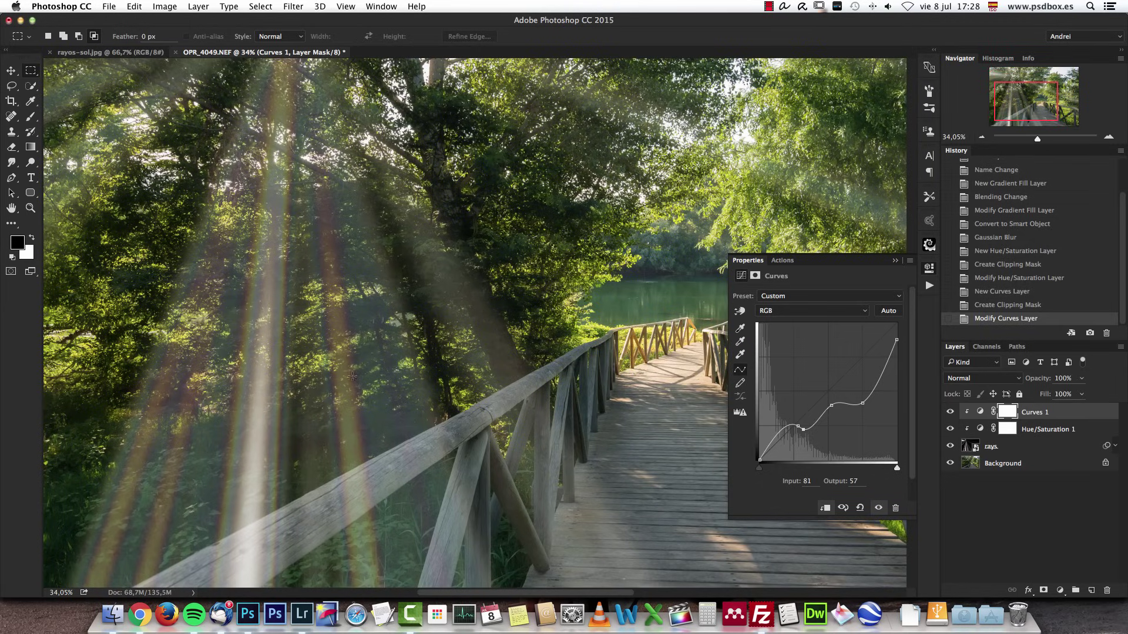
pyautogui.scroll(-3, 359, 397)
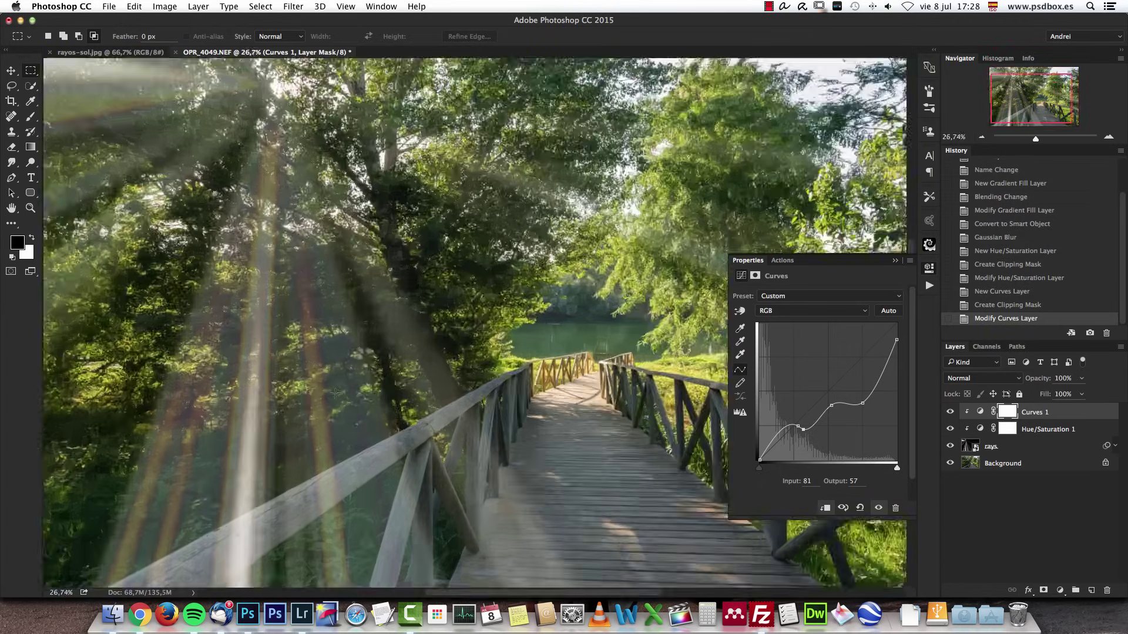
pyautogui.scroll(1, 290, 389)
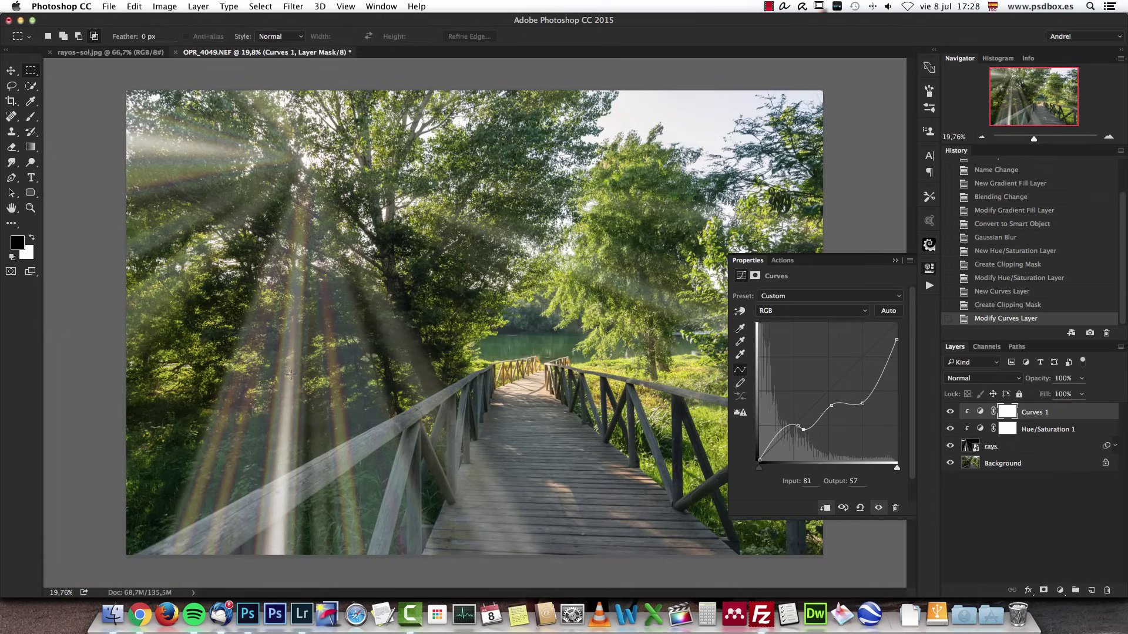
pyautogui.moveTo(865, 405); pyautogui.dragTo(788, 433)
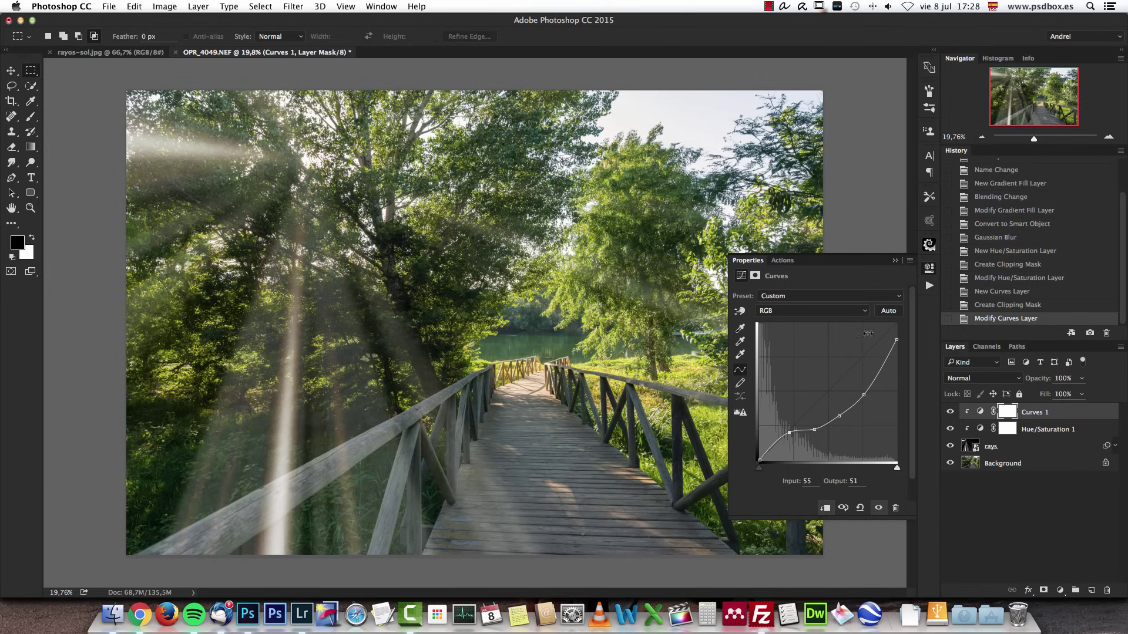
pyautogui.click(896, 261)
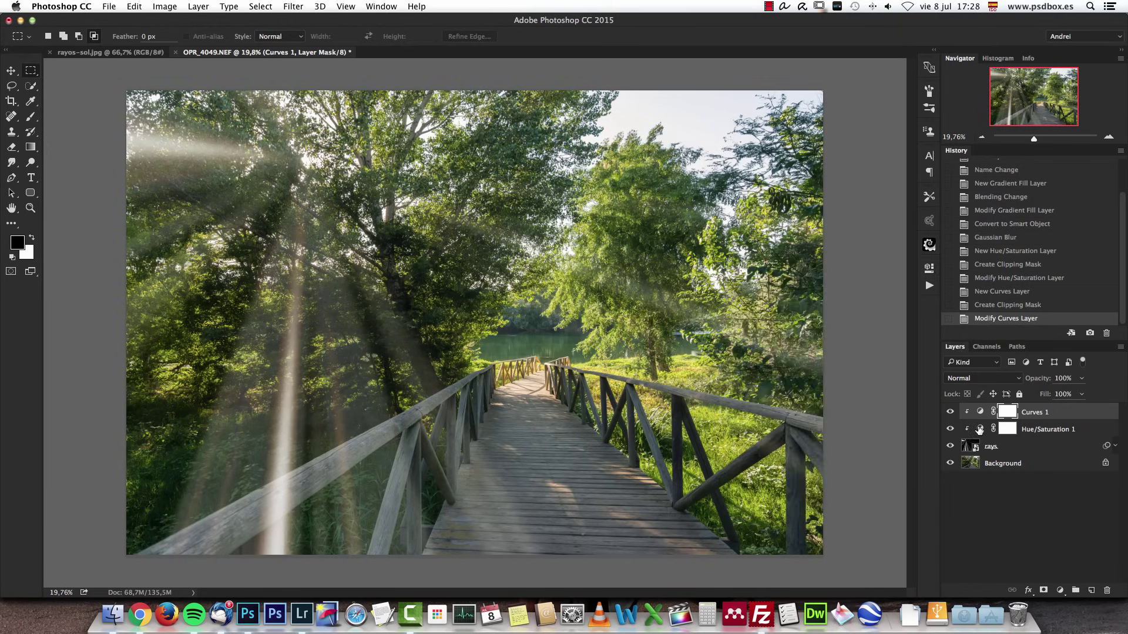
# Lower the rays tint's Hue/Saturation Lightness to -34
pyautogui.doubleClick(979, 429)
pyautogui.moveTo(819, 390); pyautogui.dragTo(790, 392)
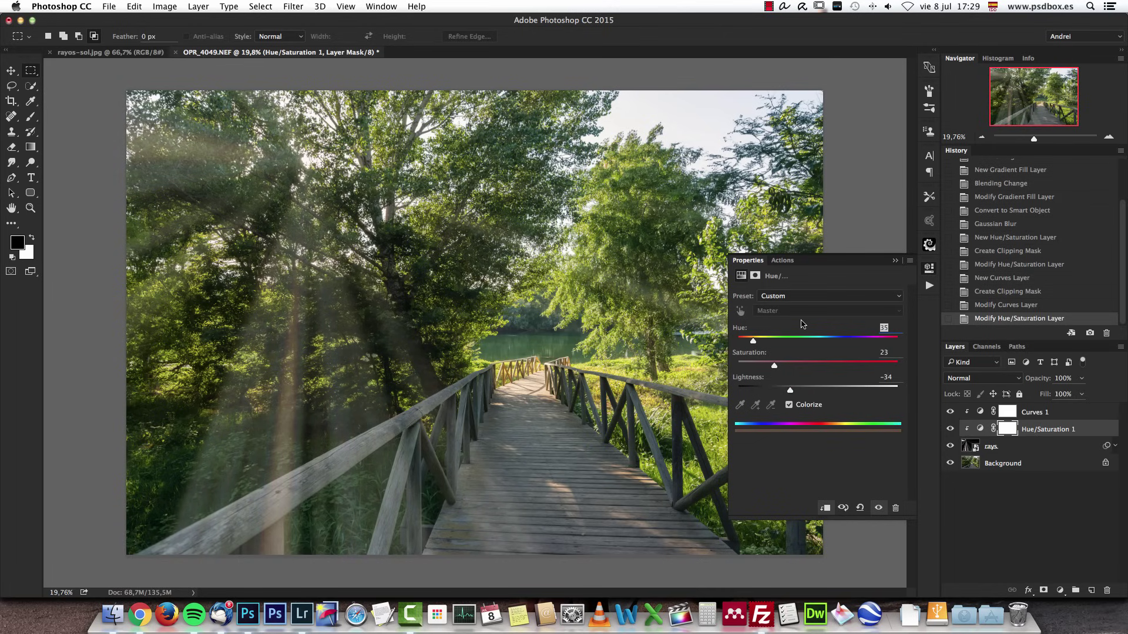
pyautogui.click(894, 260)
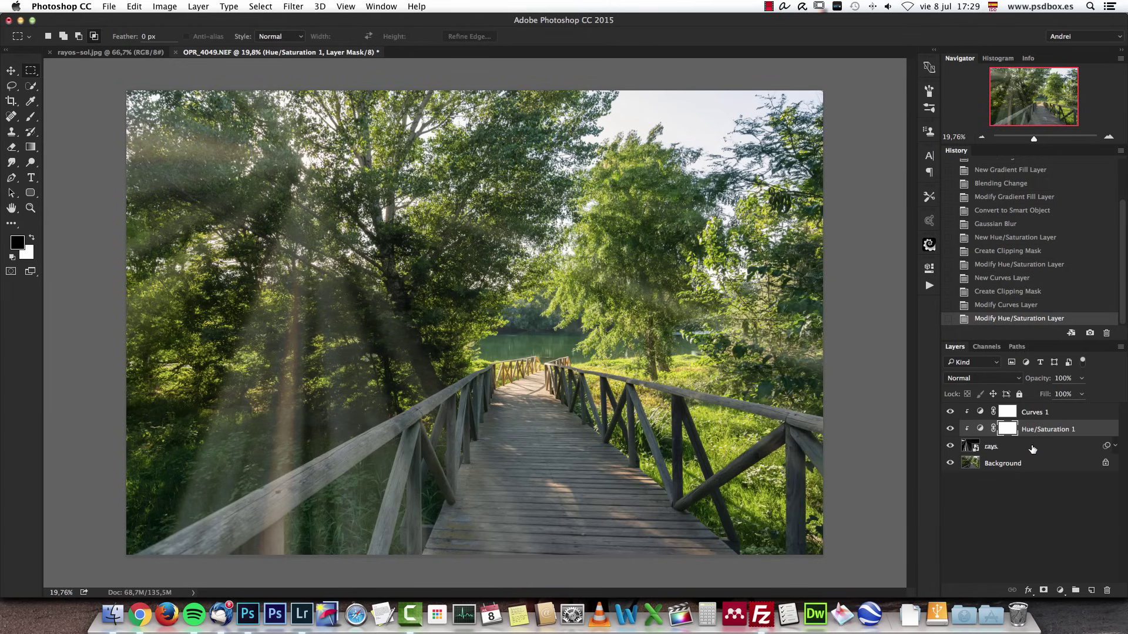
# Inside the rays smart object, randomize the noise gradient and rotate the rays to a new angle
pyautogui.doubleClick(972, 446)
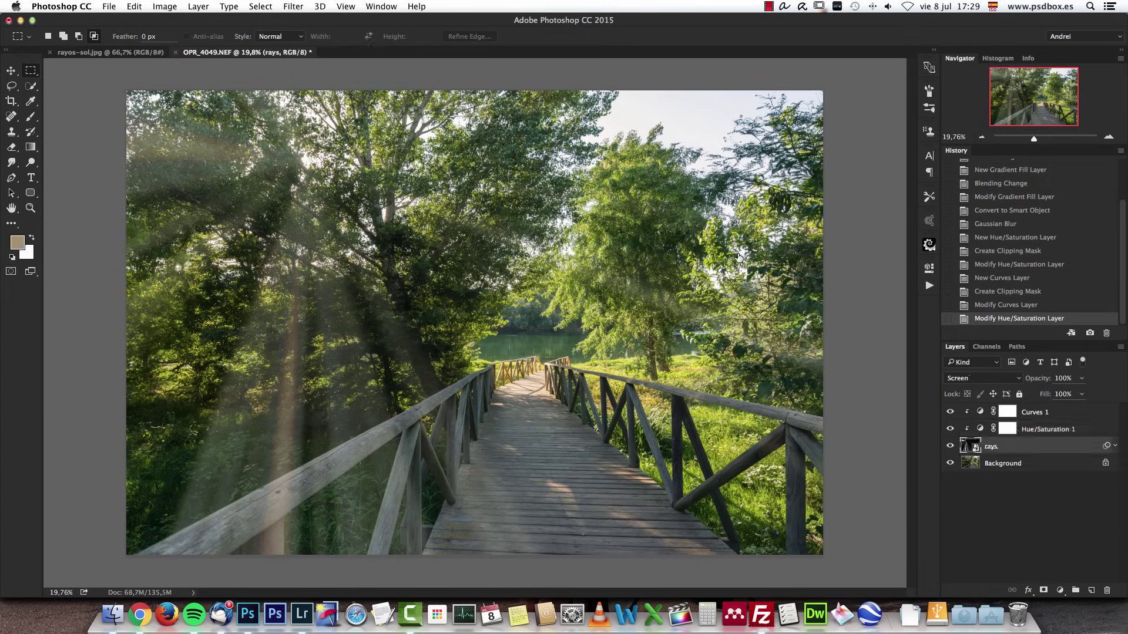
pyautogui.doubleClick(970, 412)
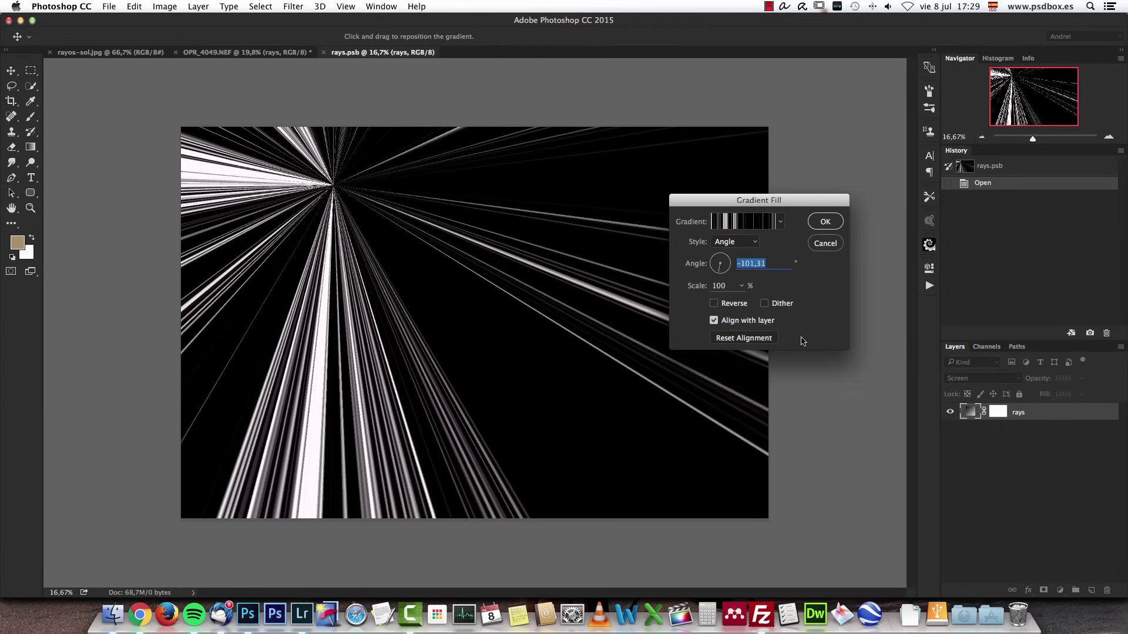
pyautogui.click(741, 223)
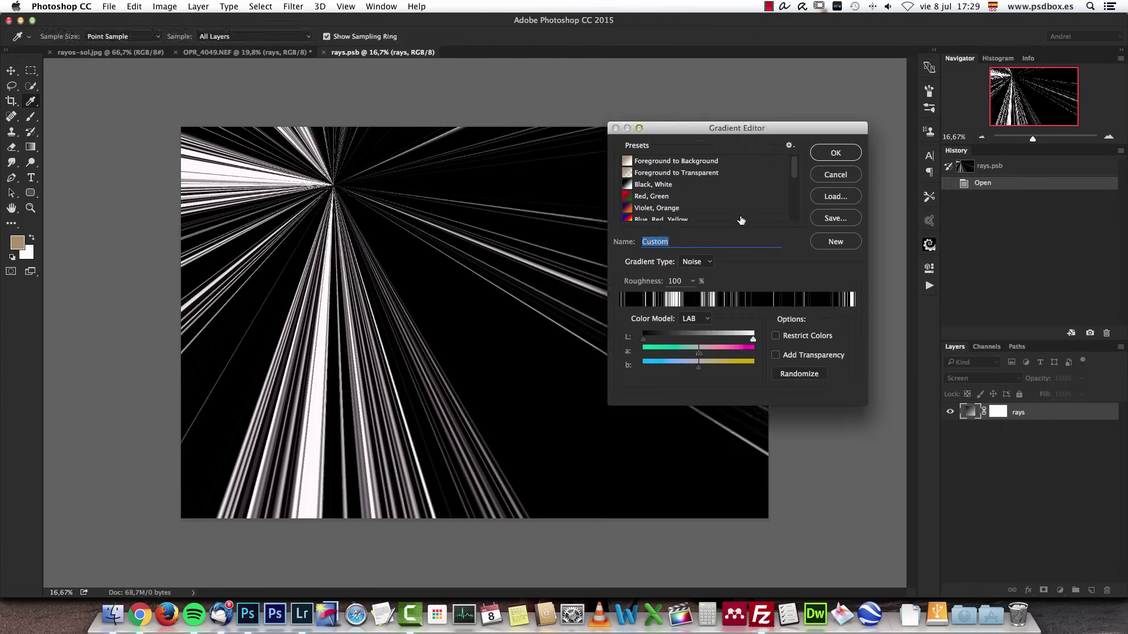
pyautogui.click(803, 374)
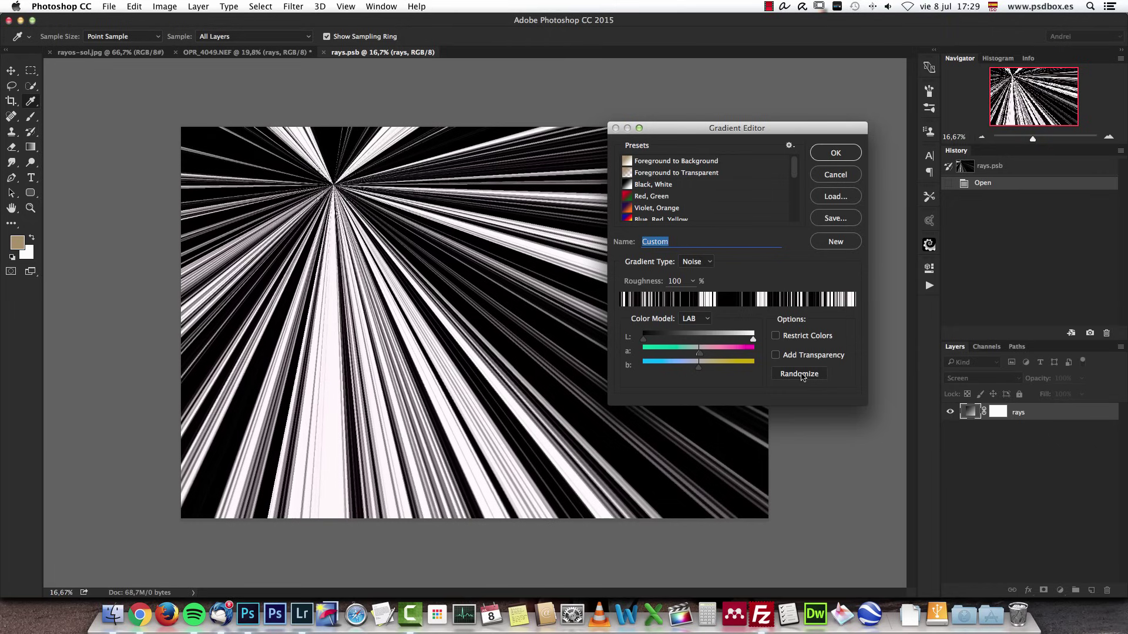
pyautogui.click(834, 154)
pyautogui.click(715, 266)
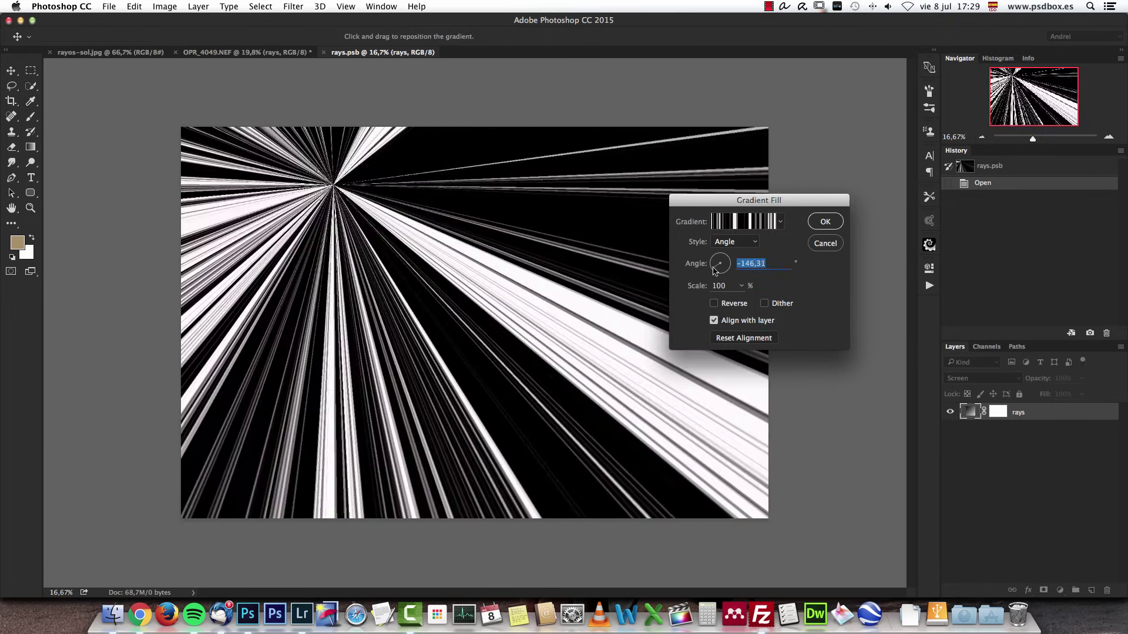
pyautogui.click(824, 221)
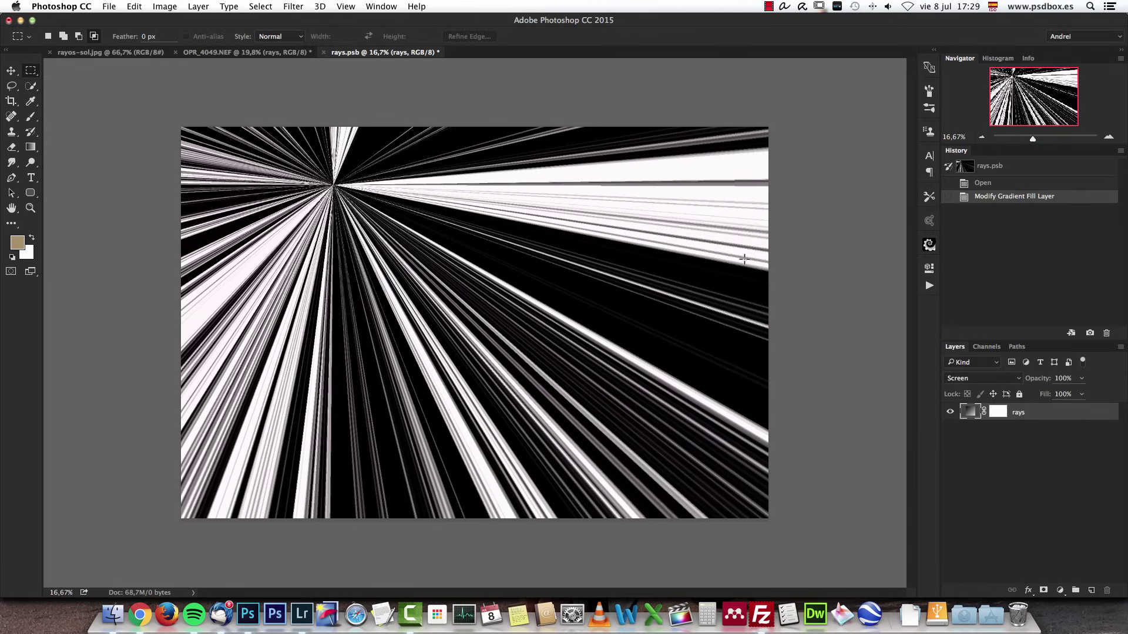
# Save and close the smart object, then toggle the Curves layer to compare
pyautogui.press('super+s')
pyautogui.press('super+w')
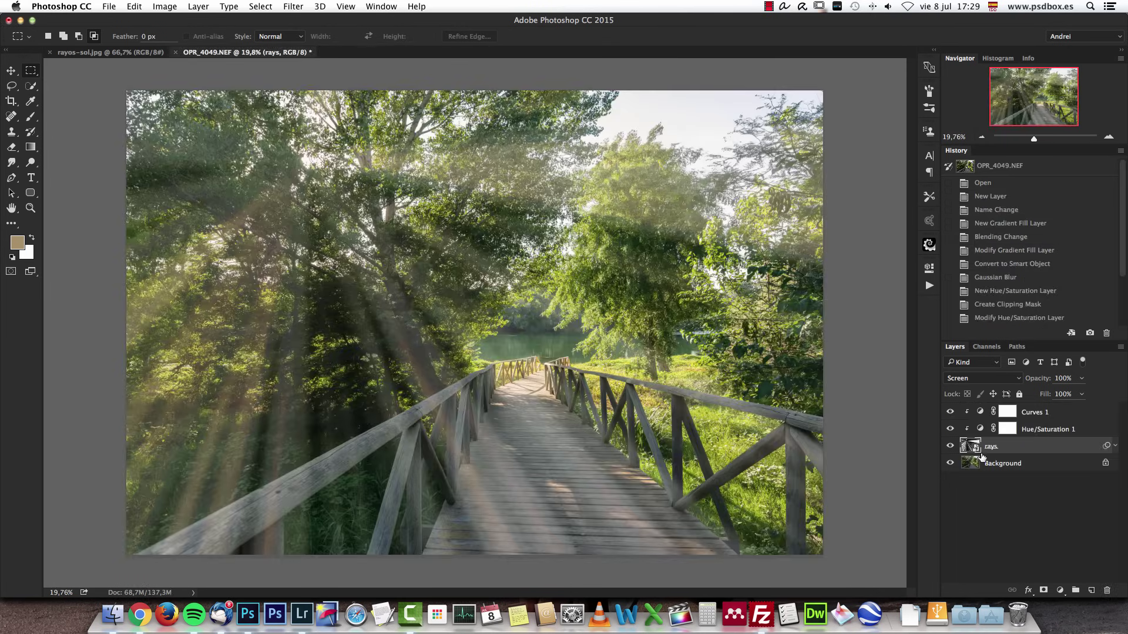
pyautogui.click(950, 412)
pyautogui.click(950, 412)
# Reset Curves 1, then drag three points down to darken and flatten the rays' midtones
pyautogui.doubleClick(980, 412)
pyautogui.click(863, 508)
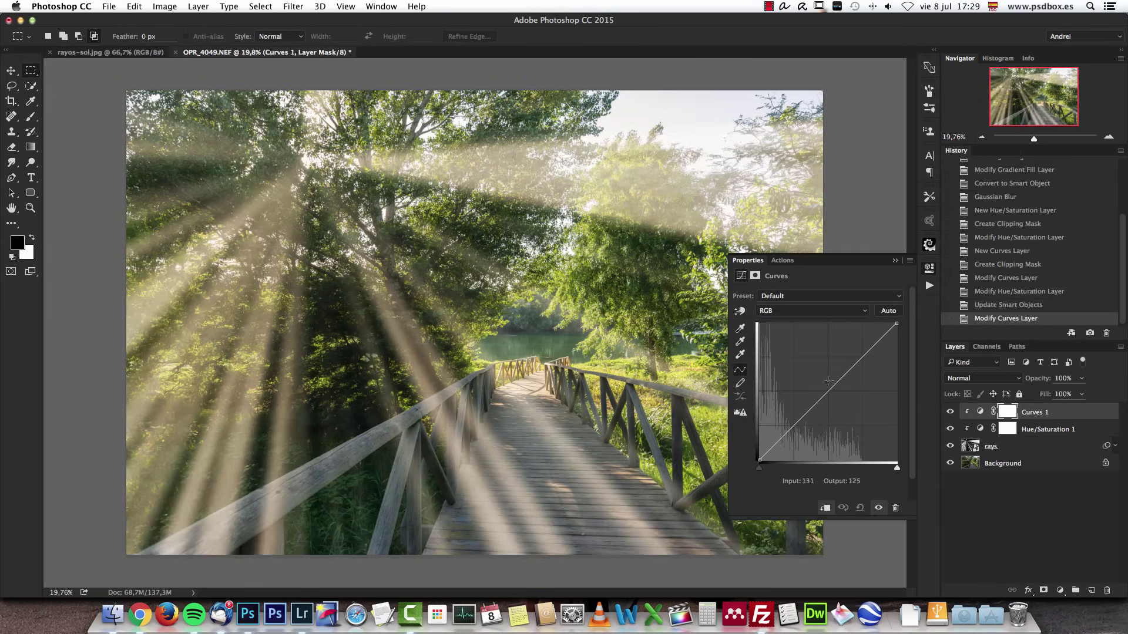
pyautogui.moveTo(828, 392); pyautogui.dragTo(827, 413)
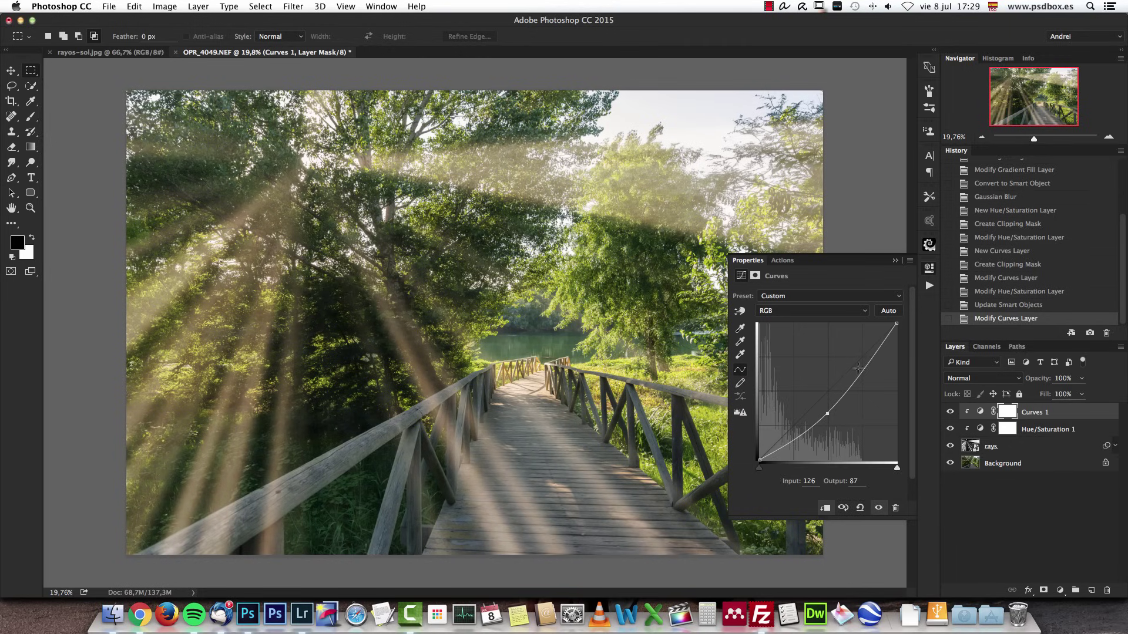
pyautogui.moveTo(859, 368); pyautogui.dragTo(863, 385)
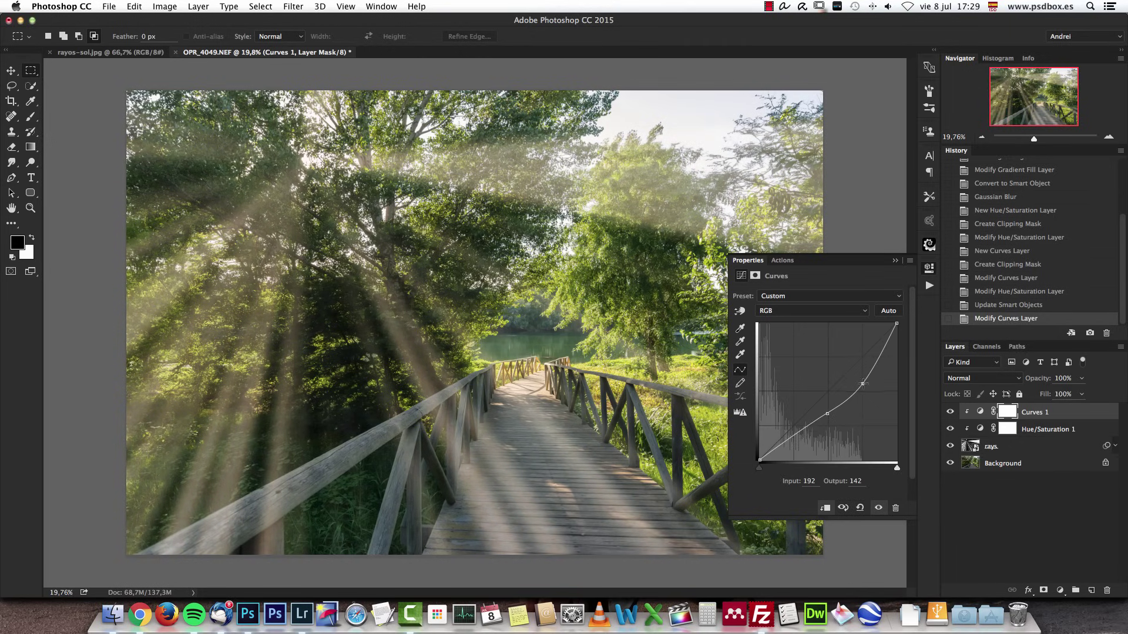
pyautogui.moveTo(795, 437); pyautogui.dragTo(797, 433)
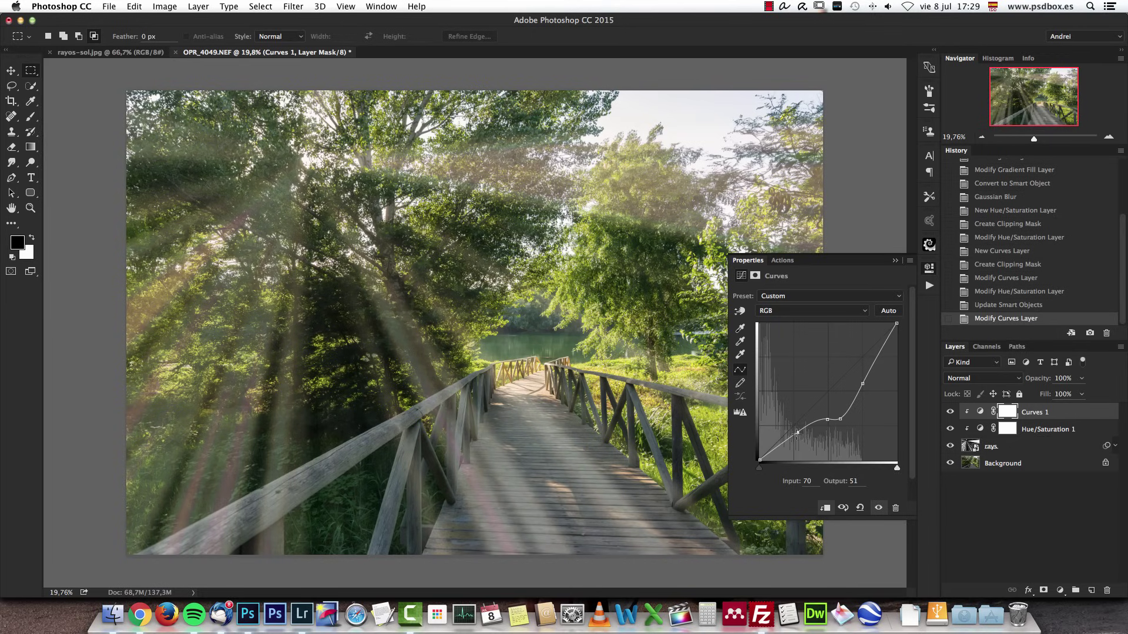
# Add a layer mask to the rays layer and set up a radial Black, White gradient
pyautogui.click(1019, 447)
pyautogui.click(1044, 590)
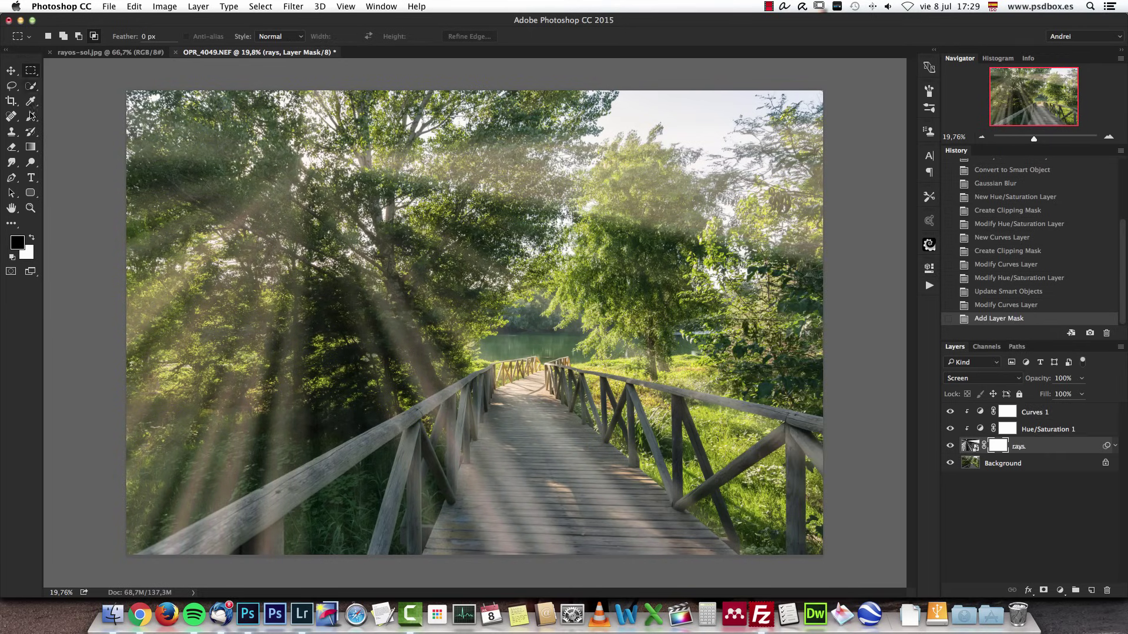
pyautogui.click(31, 147)
pyautogui.scroll(-3, 337, 261)
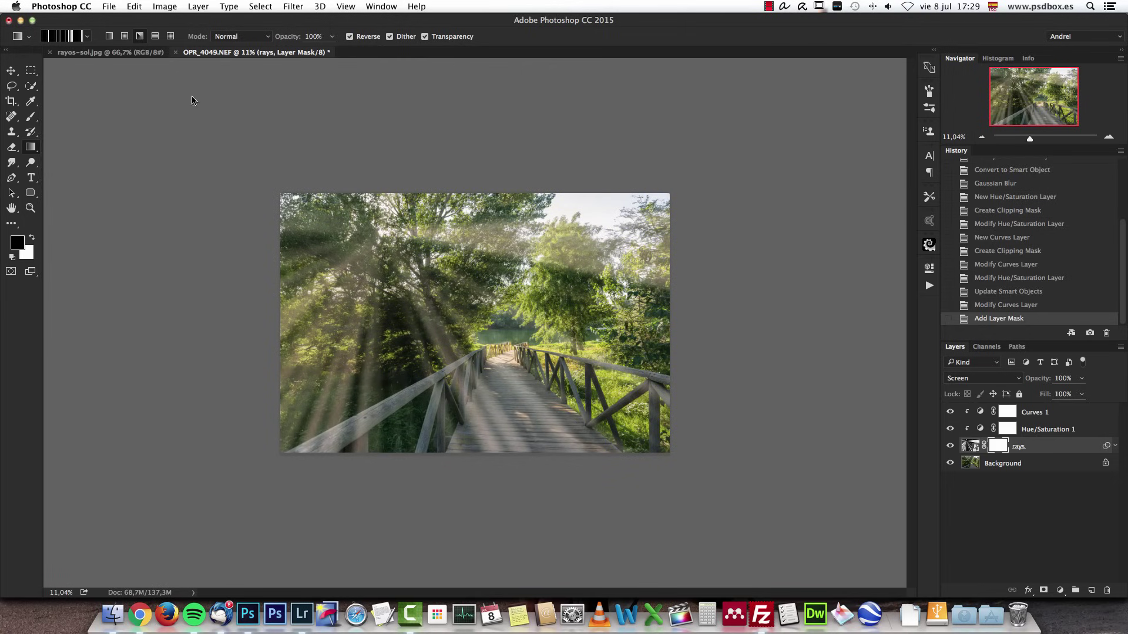
pyautogui.click(78, 37)
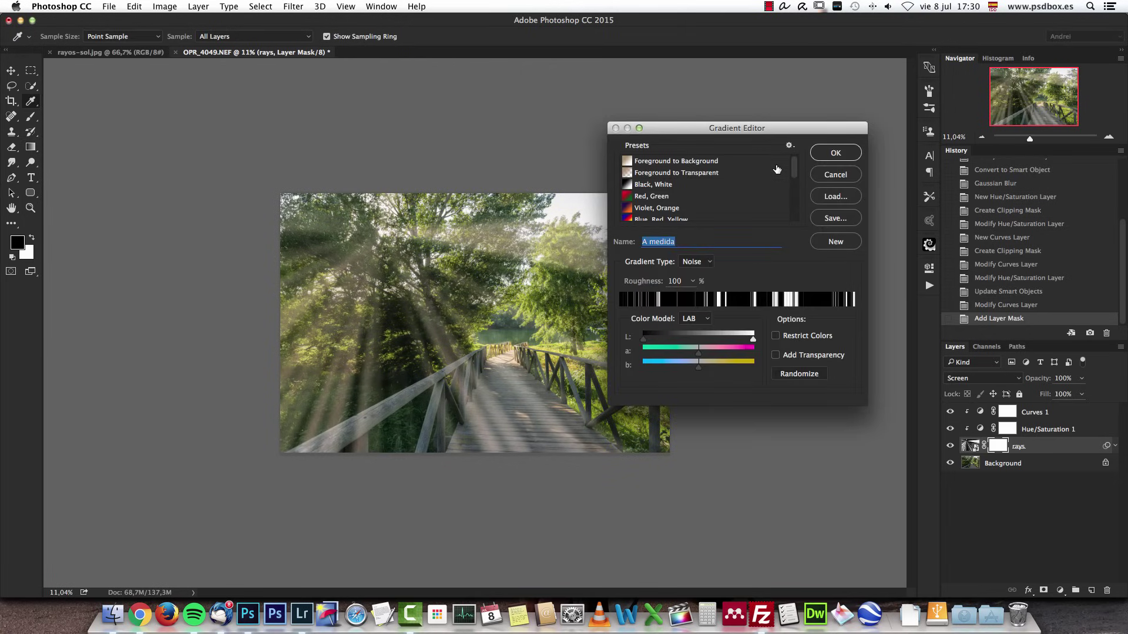
pyautogui.click(646, 184)
pyautogui.click(832, 153)
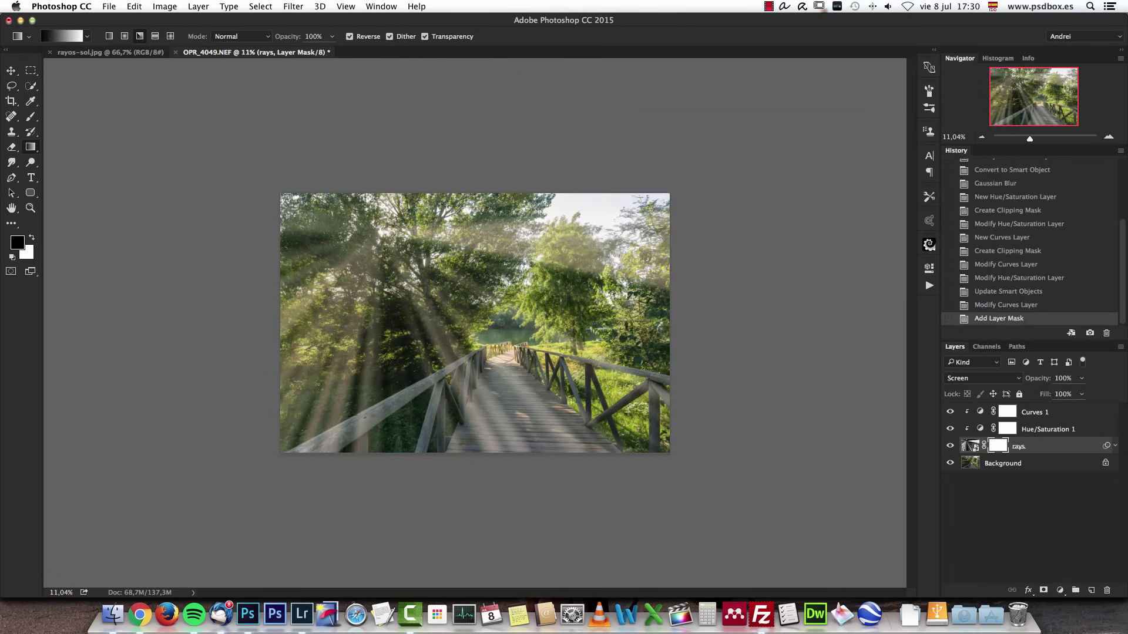
pyautogui.click(124, 36)
# Draw gradients on the rays mask, checking the mask alone, so the beams fade out
pyautogui.moveTo(386, 245); pyautogui.dragTo(563, 422)
pyautogui.press('cmd+z')
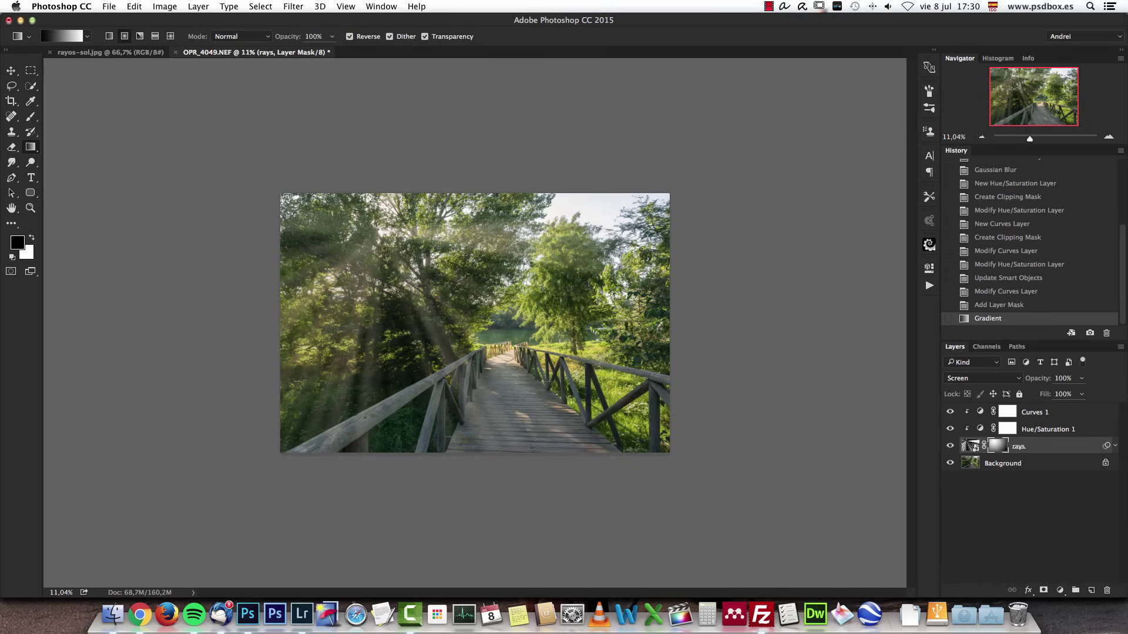
pyautogui.moveTo(487, 325); pyautogui.dragTo(565, 388)
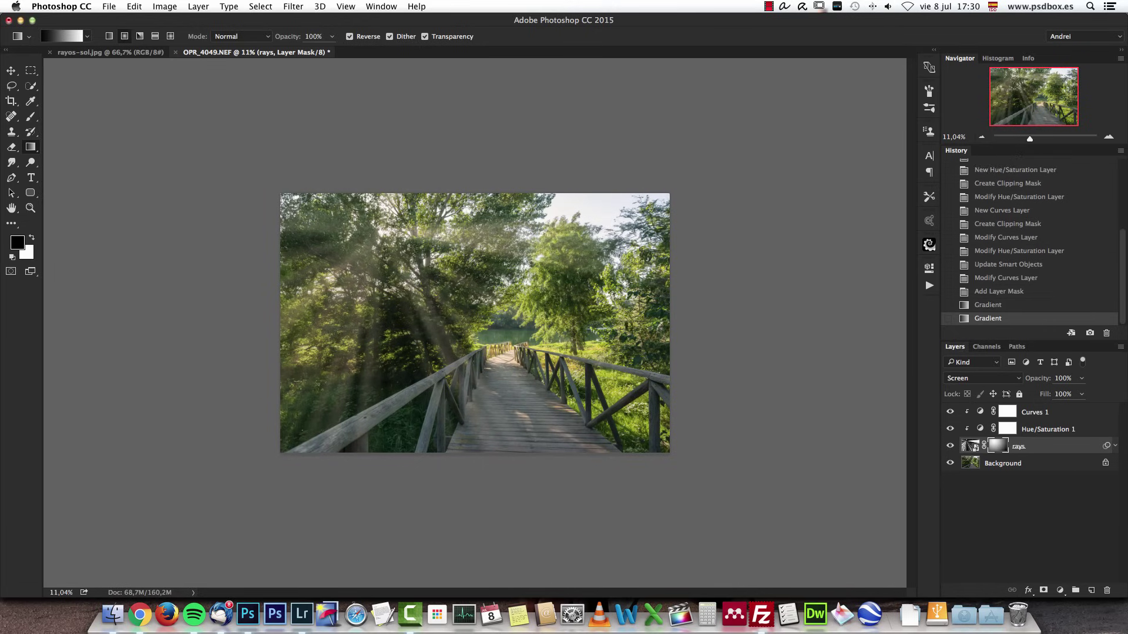
pyautogui.keyDown('alt'); pyautogui.click(999, 447); pyautogui.keyUp('alt')
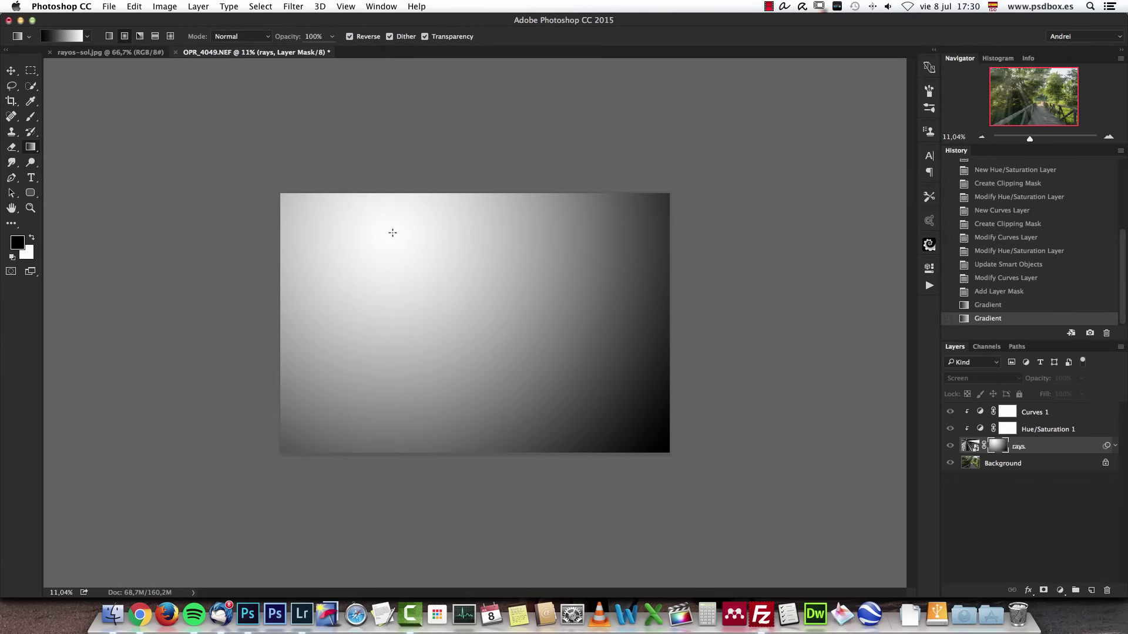
pyautogui.keyDown('alt'); pyautogui.click(993, 450); pyautogui.keyUp('alt')
pyautogui.moveTo(384, 233); pyautogui.dragTo(414, 471)
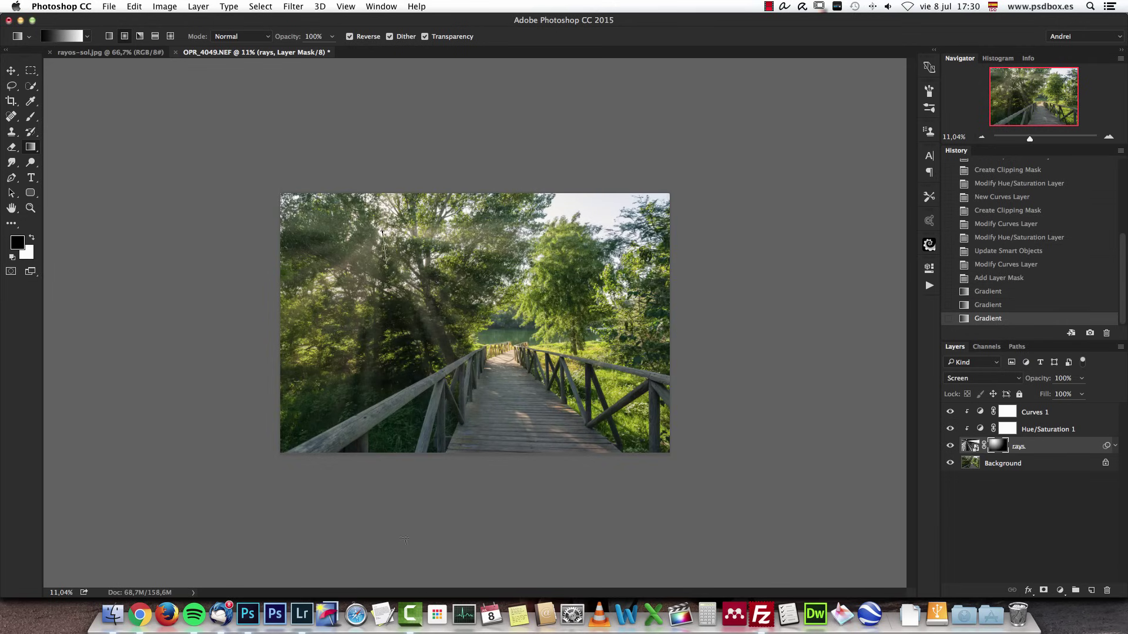
pyautogui.moveTo(405, 539); pyautogui.dragTo(413, 562)
pyautogui.scroll(2, 502, 316)
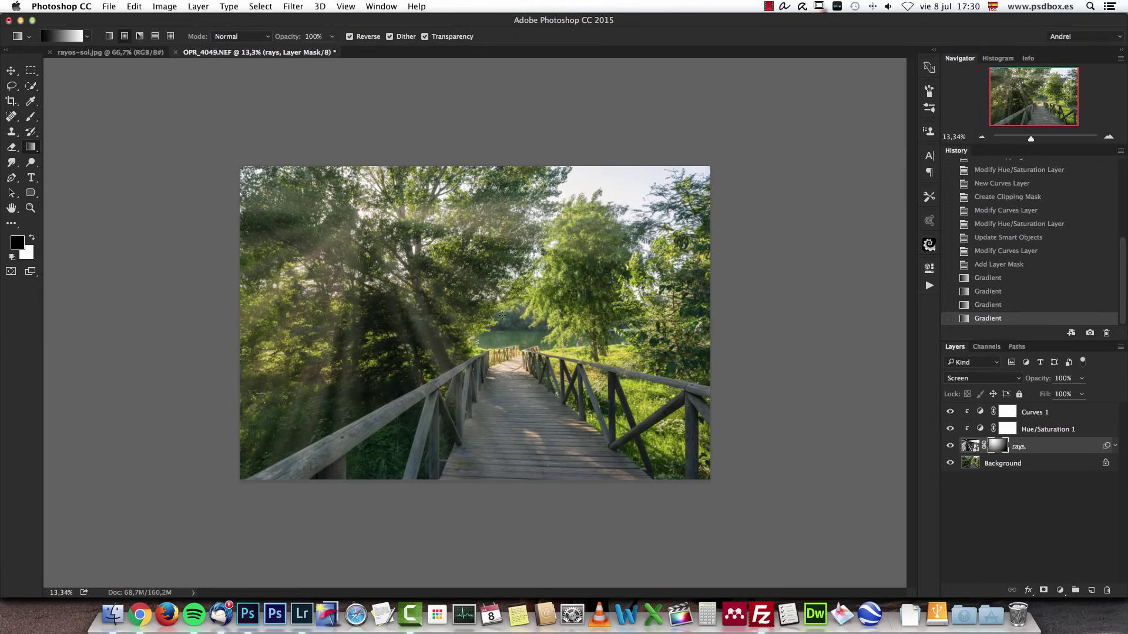
# Raise the rays' Hue/Saturation 1 saturation to 35
pyautogui.doubleClick(984, 432)
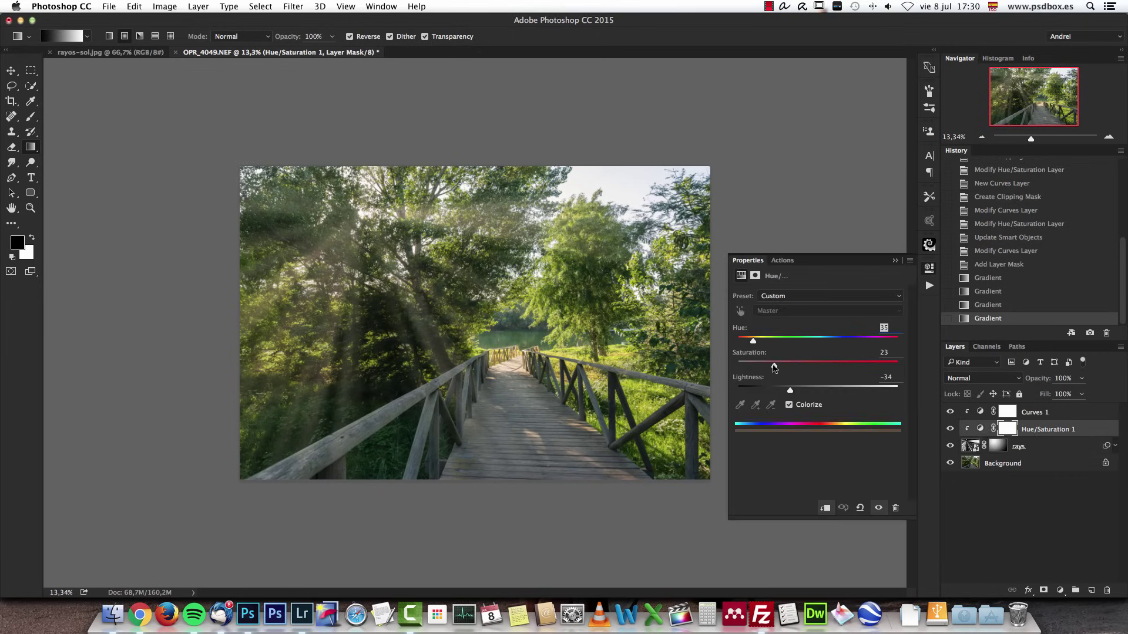
pyautogui.moveTo(774, 367); pyautogui.dragTo(757, 344)
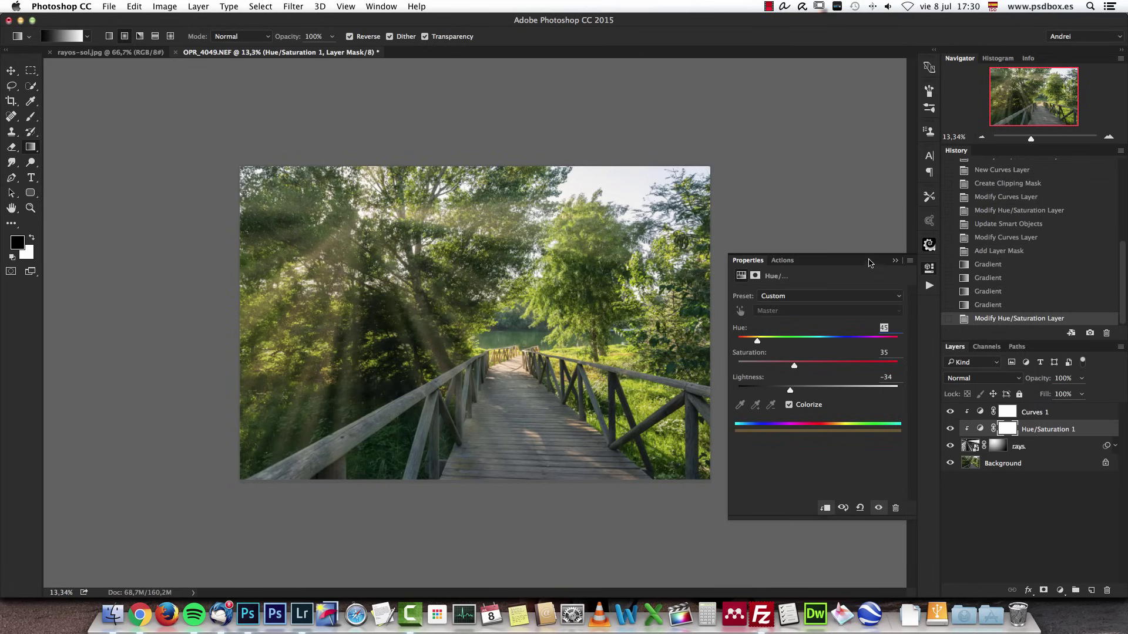
pyautogui.click(895, 260)
# Add a new Layer 1 above Curves 1 in Screen blending mode
pyautogui.click(1054, 411)
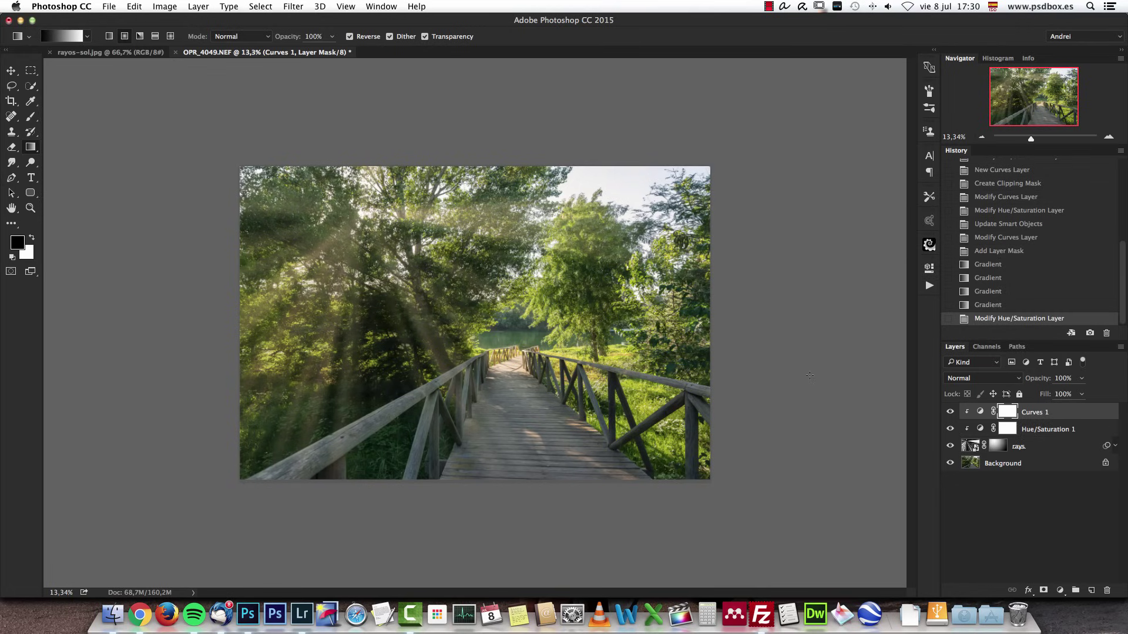
pyautogui.click(1091, 590)
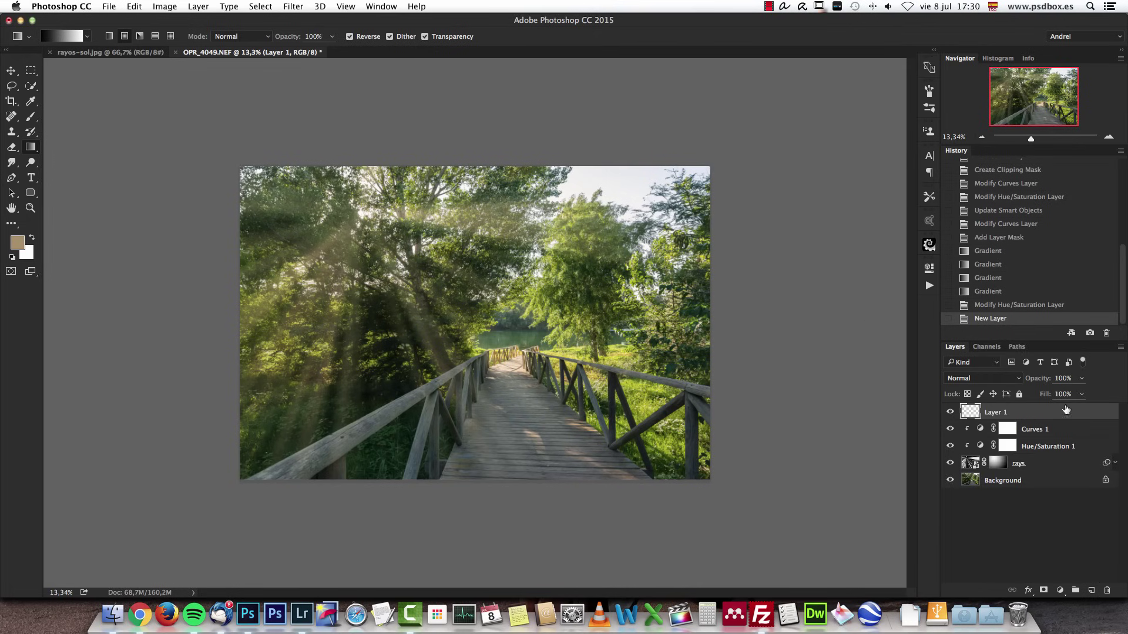
pyautogui.click(979, 378)
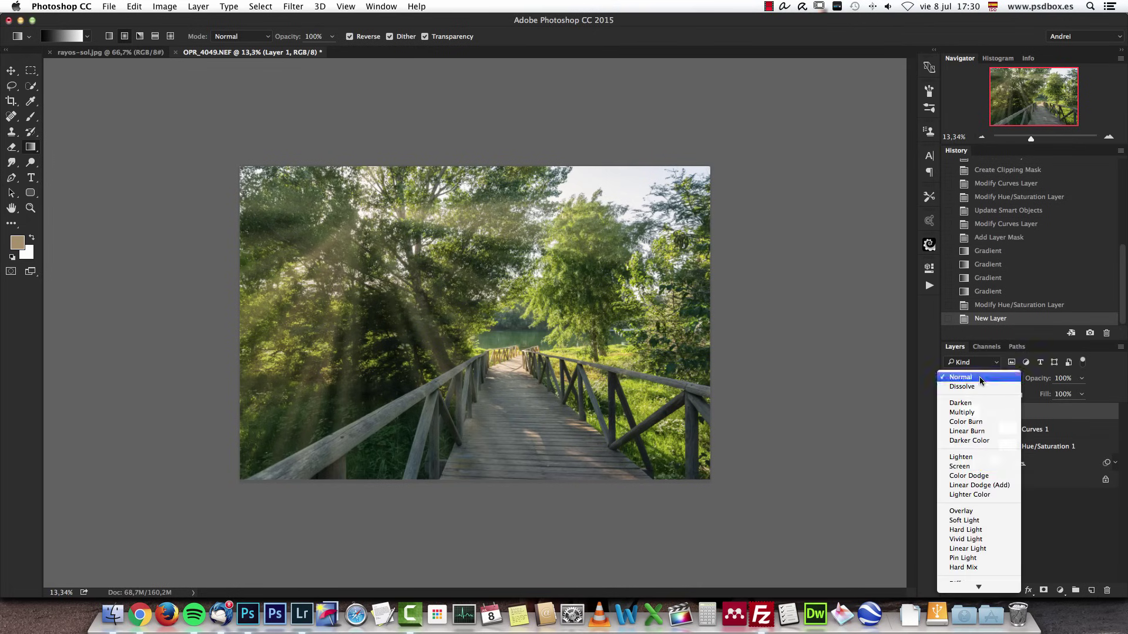
pyautogui.click(969, 466)
# Paint a soft tan glow with the Brush over the upper-left trees
pyautogui.click(27, 120)
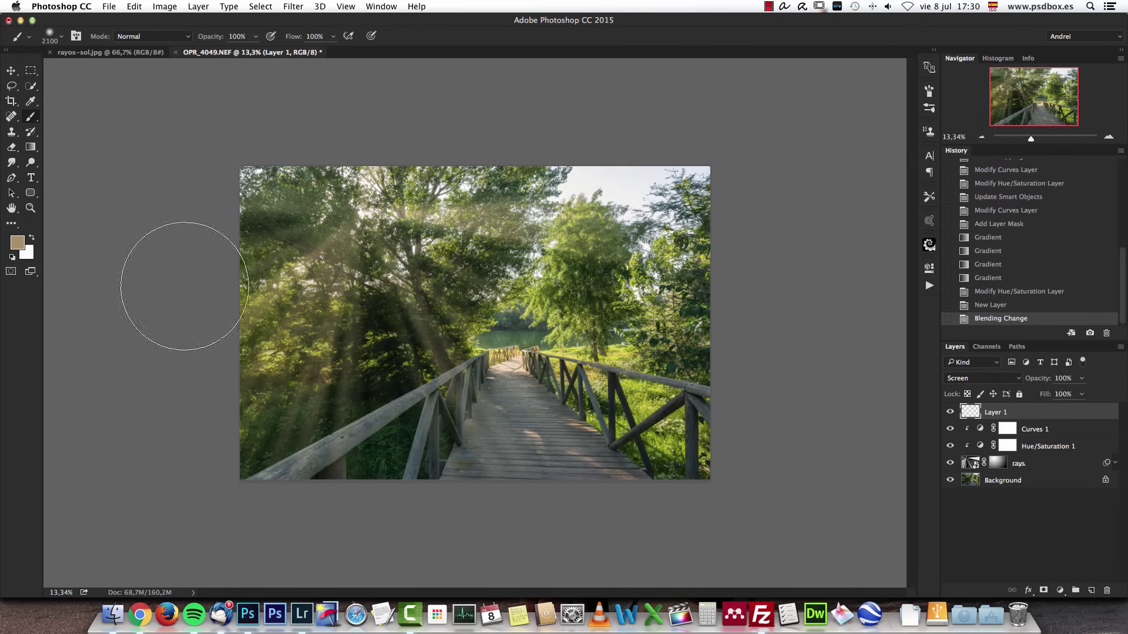
pyautogui.click(18, 242)
pyautogui.click(313, 286)
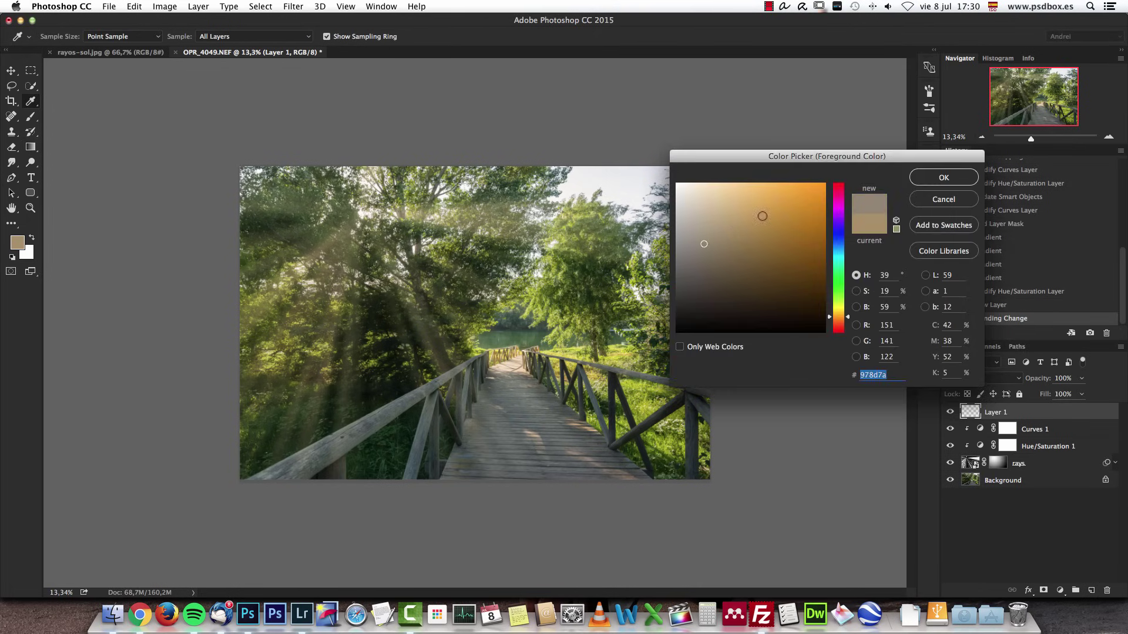
pyautogui.click(730, 233)
pyautogui.click(930, 178)
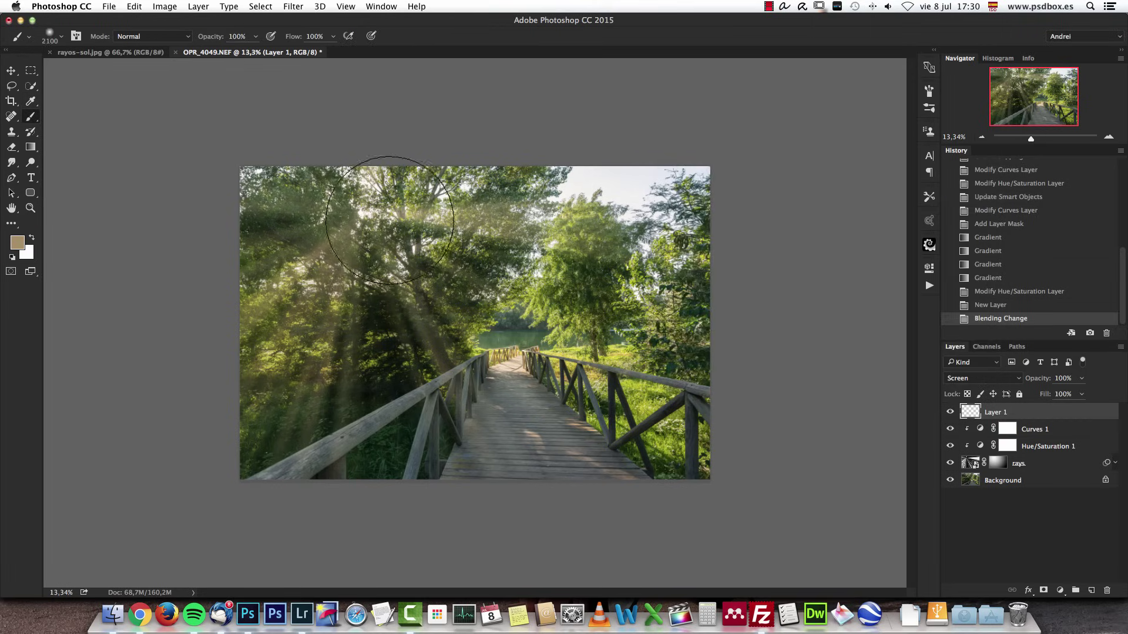
pyautogui.click(367, 215)
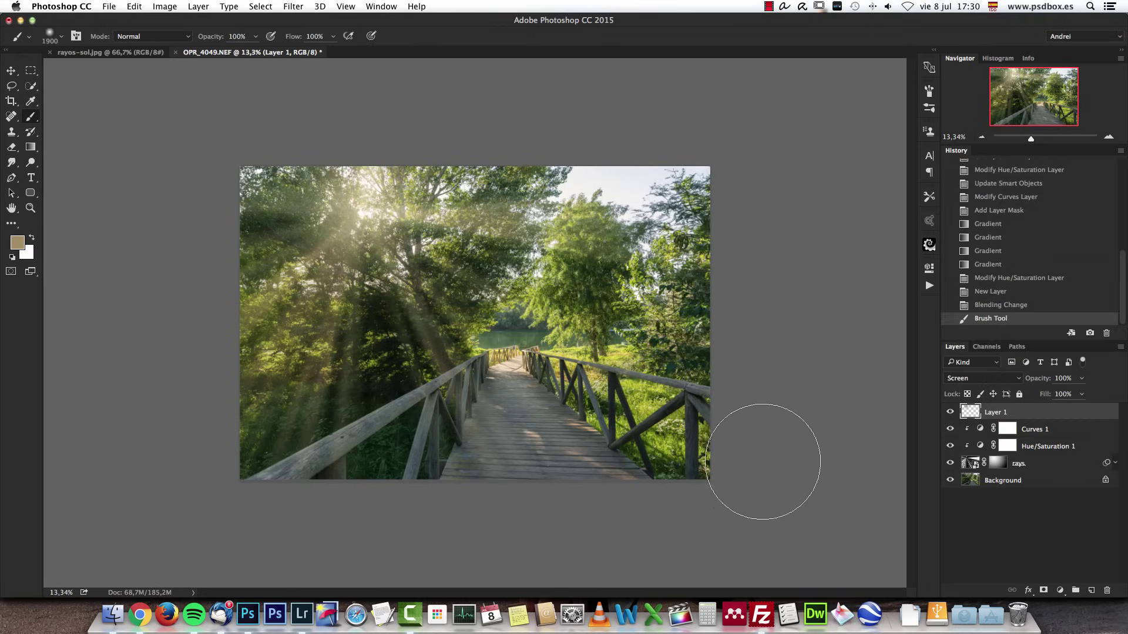
pyautogui.click(1006, 447)
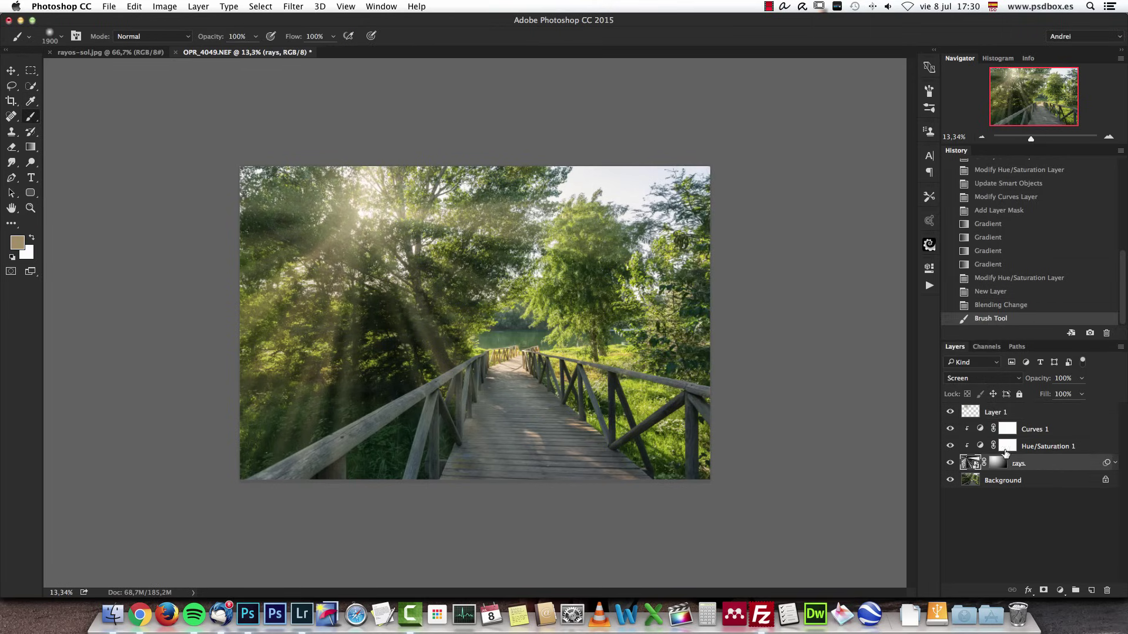
# Drop the Hue/Saturation 1 lightness to -58 and zoom the photo in slightly
pyautogui.doubleClick(979, 446)
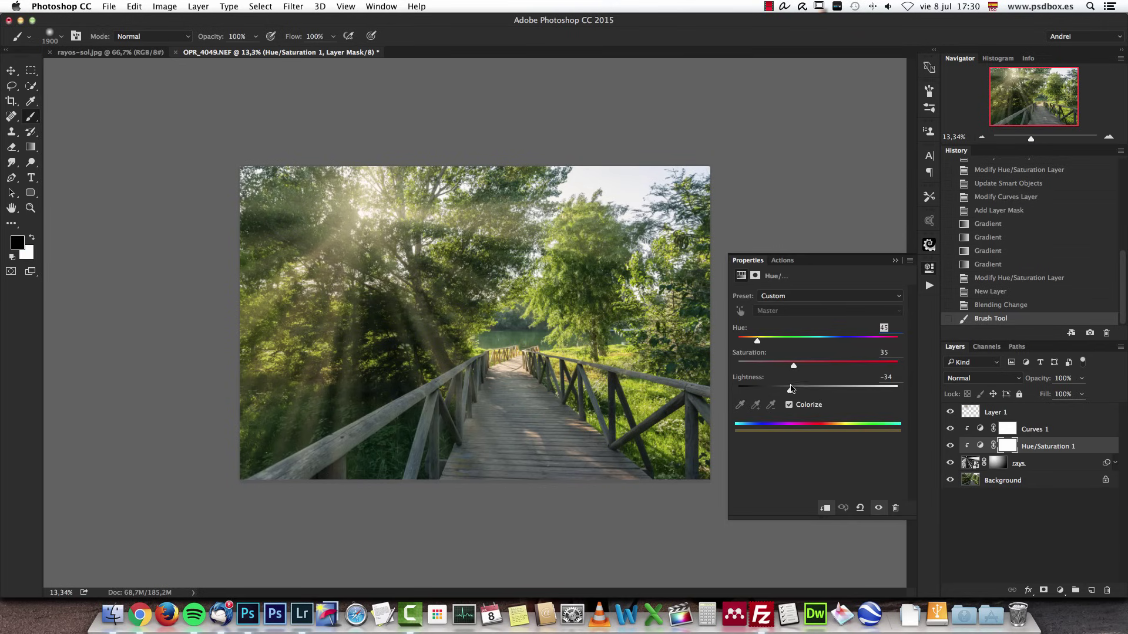
pyautogui.moveTo(790, 390); pyautogui.dragTo(775, 393)
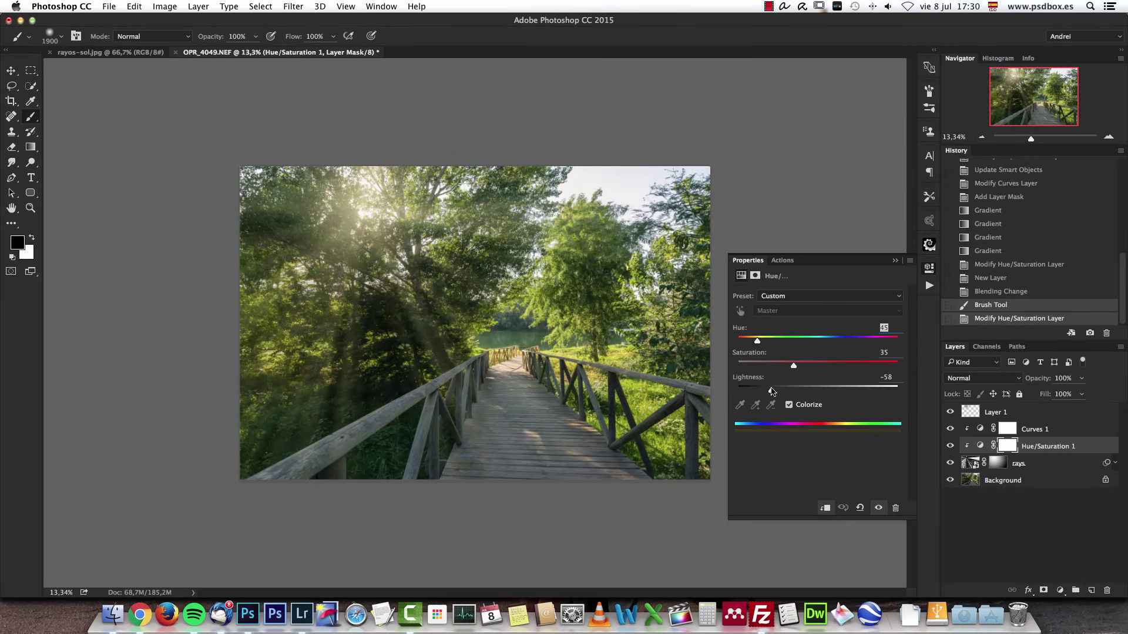
pyautogui.click(894, 260)
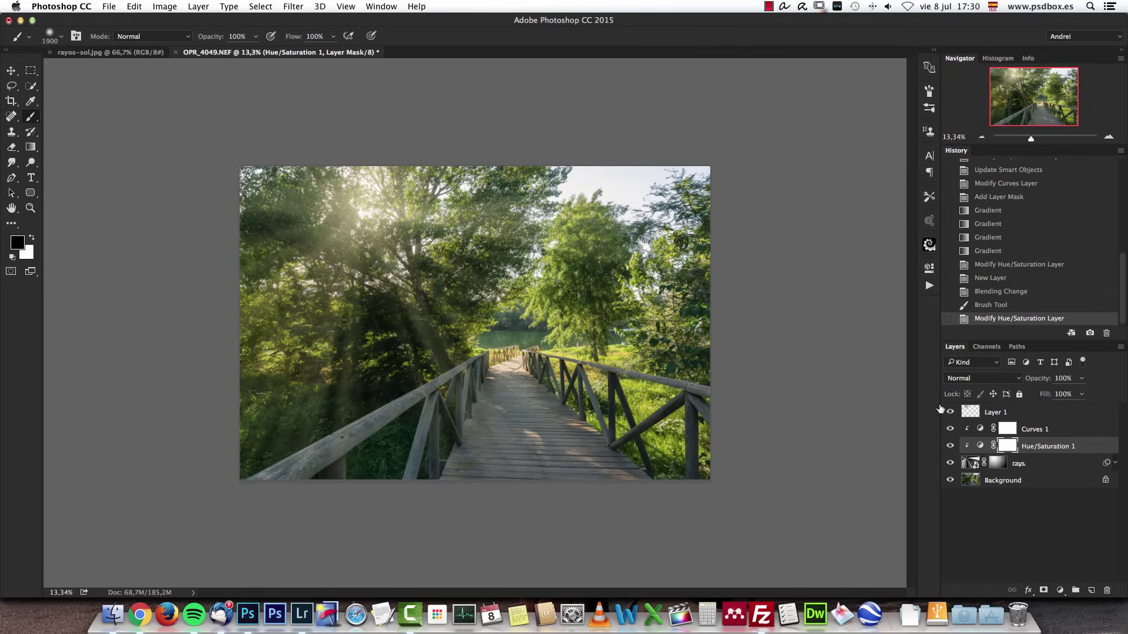
pyautogui.click(1109, 137)
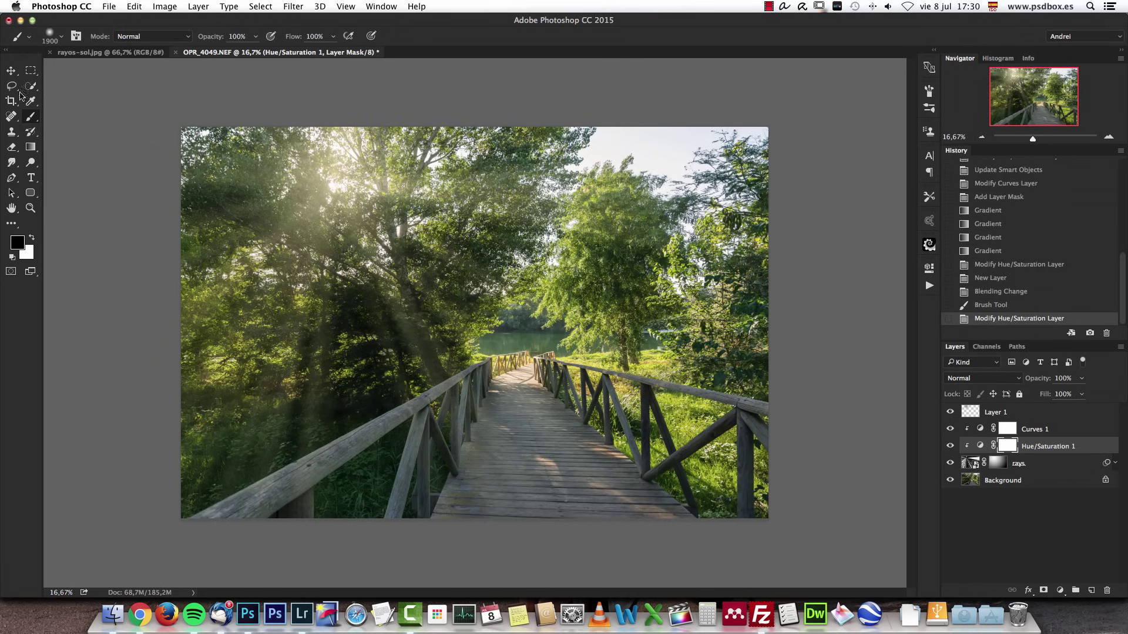
pyautogui.click(11, 71)
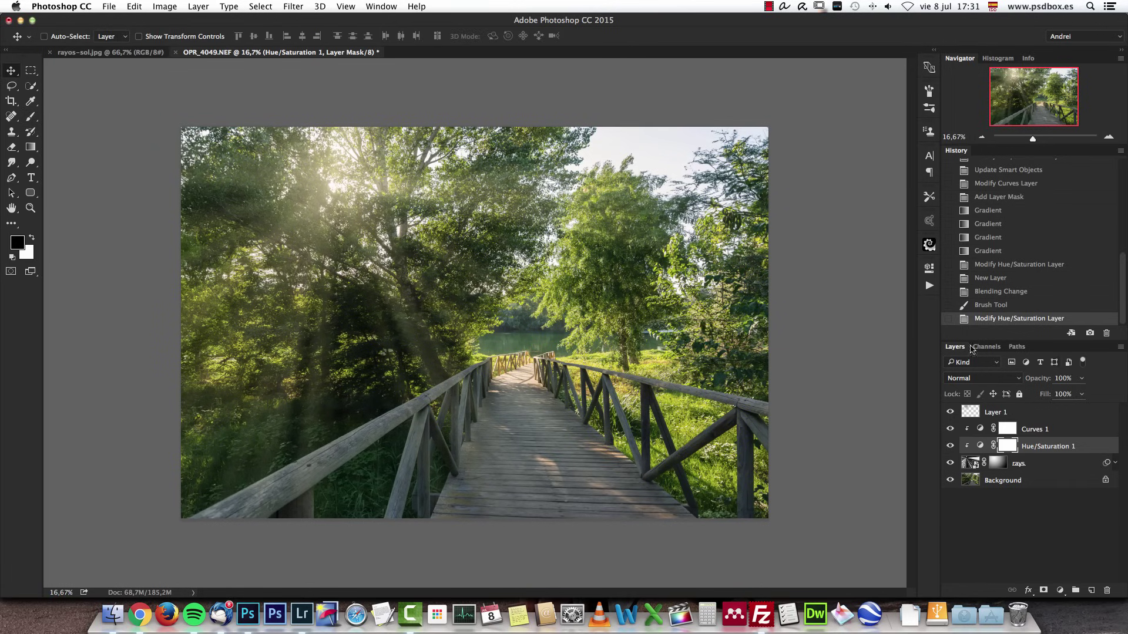
# Add a Color Lookup adjustment above Layer 1 using the EdgyAmber.3DL look
pyautogui.click(1050, 414)
pyautogui.click(1060, 591)
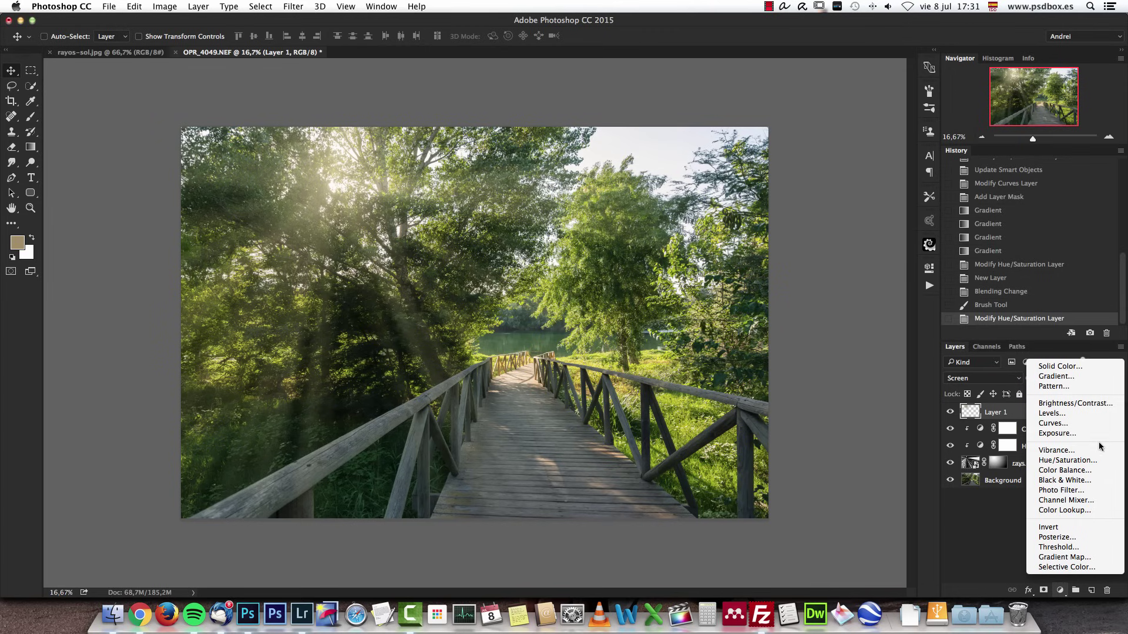
pyautogui.click(1069, 510)
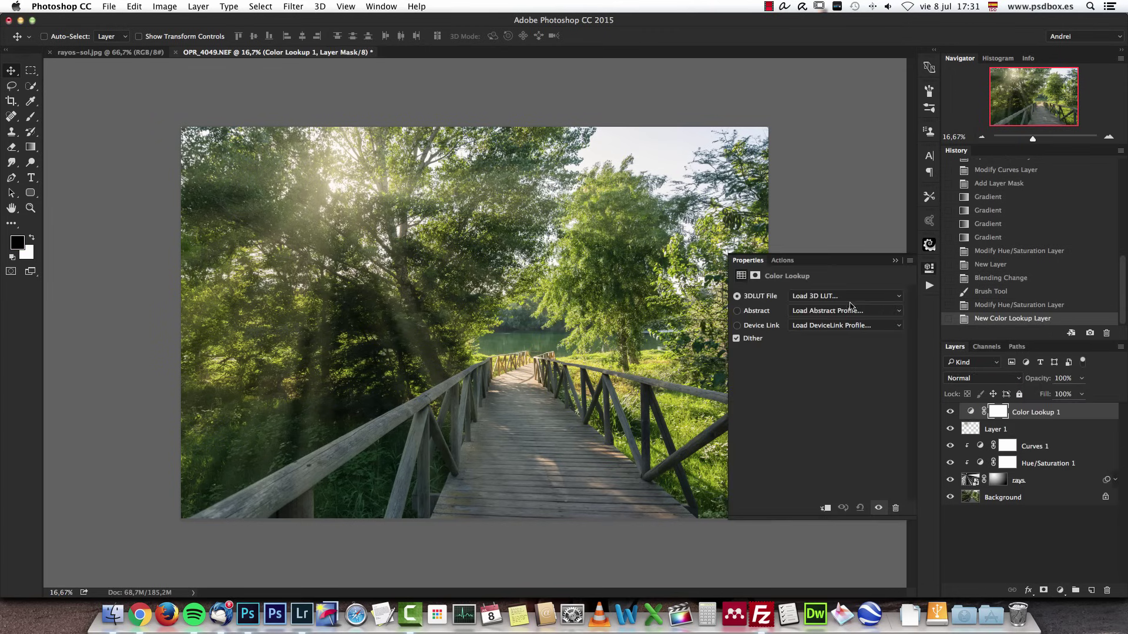
pyautogui.click(834, 295)
pyautogui.click(856, 475)
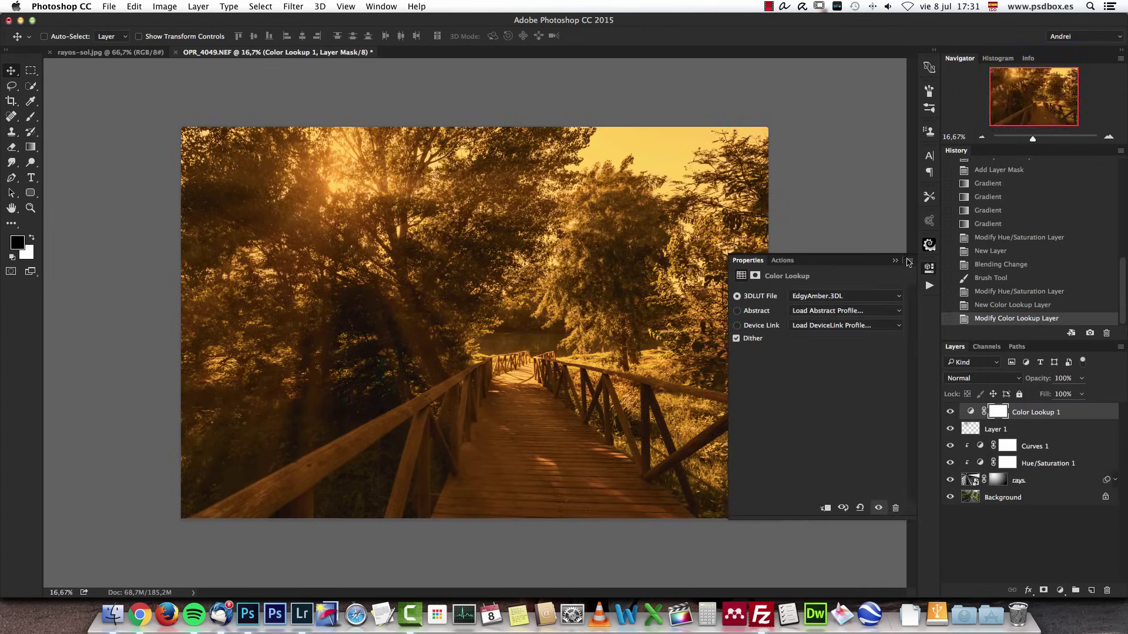
pyautogui.click(895, 260)
# Set the Color Lookup layer to Hue blending at 38% opacity
pyautogui.click(986, 385)
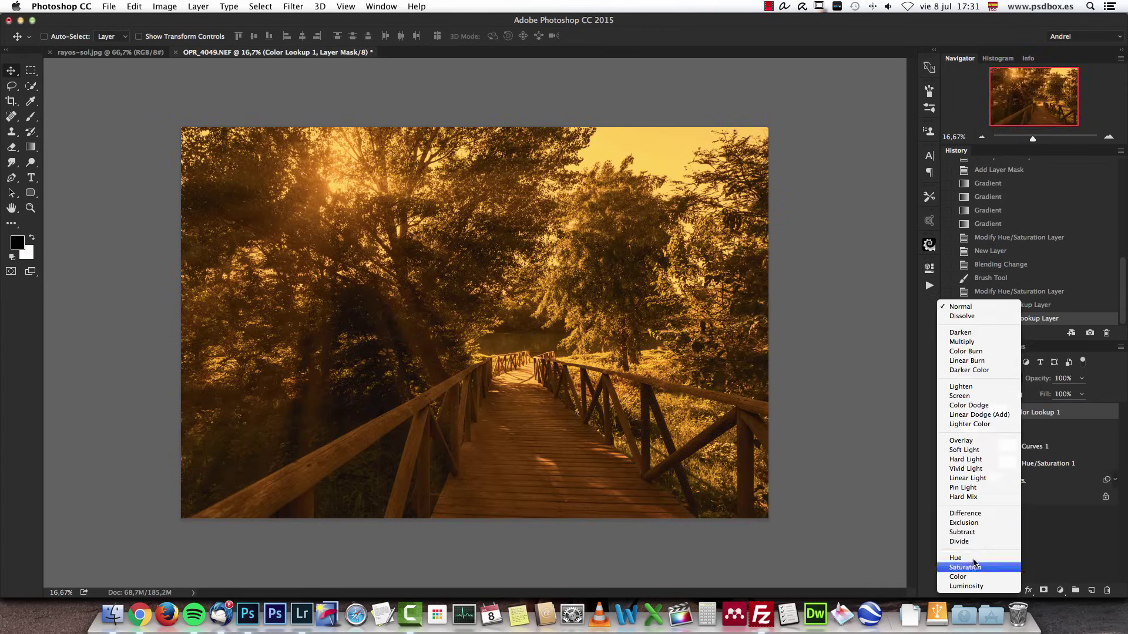
pyautogui.click(975, 564)
pyautogui.click(1081, 378)
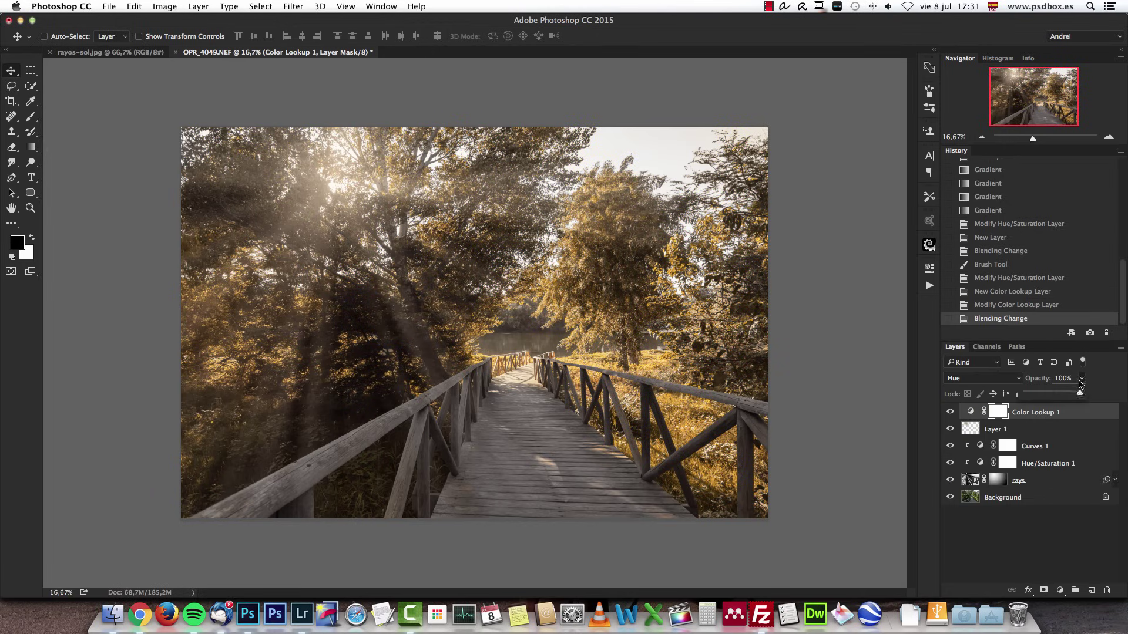
pyautogui.moveTo(1082, 392); pyautogui.dragTo(1047, 395)
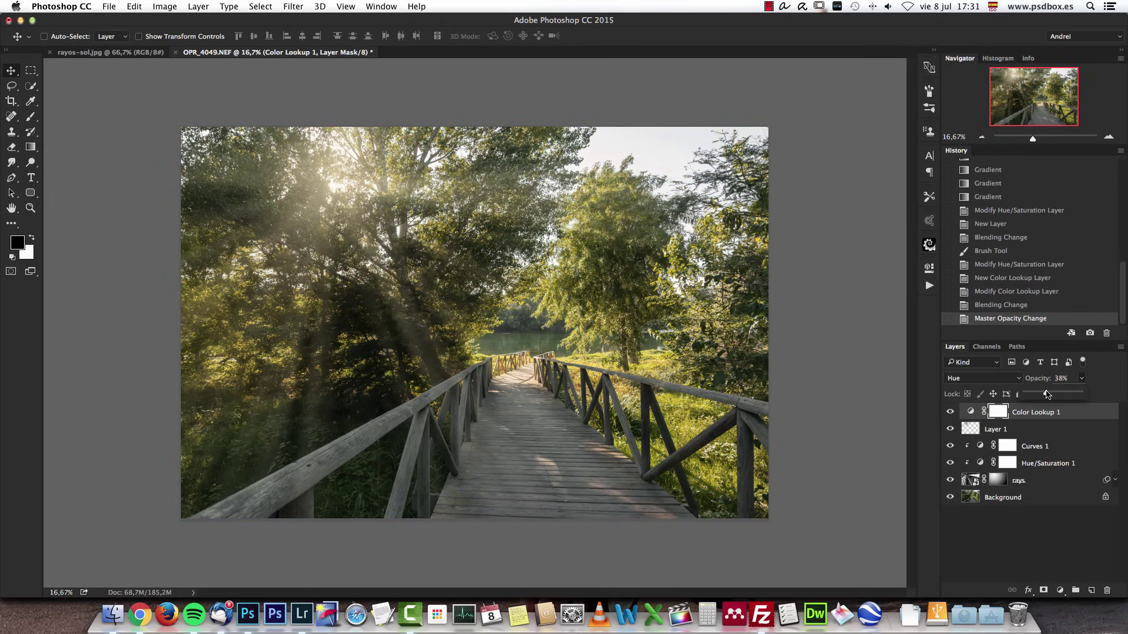
# Add Curves 2 and bend its Blue channel, lowering the highlights from 203 to 175
pyautogui.click(1060, 591)
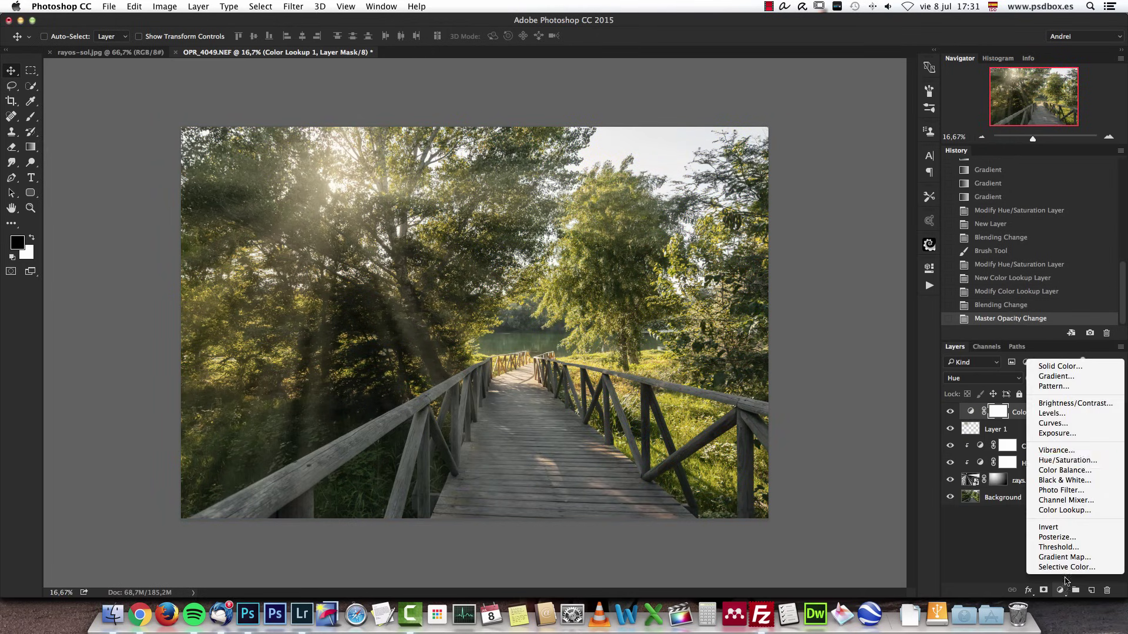
pyautogui.click(1052, 423)
pyautogui.click(810, 311)
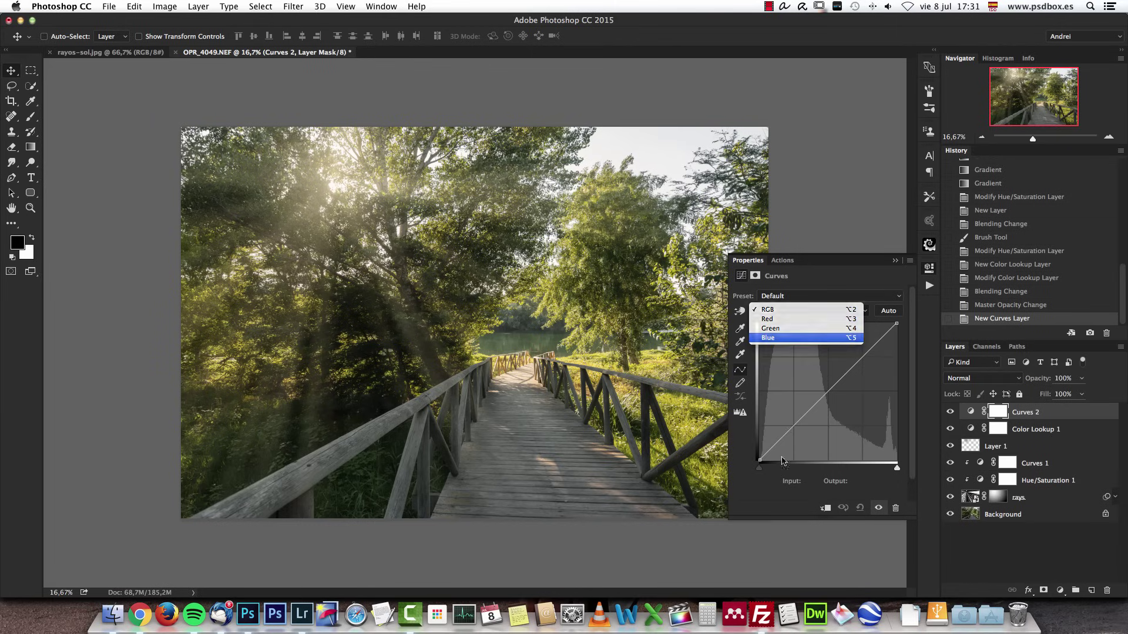
pyautogui.click(775, 346)
pyautogui.moveTo(760, 455); pyautogui.dragTo(759, 453)
pyautogui.click(897, 325)
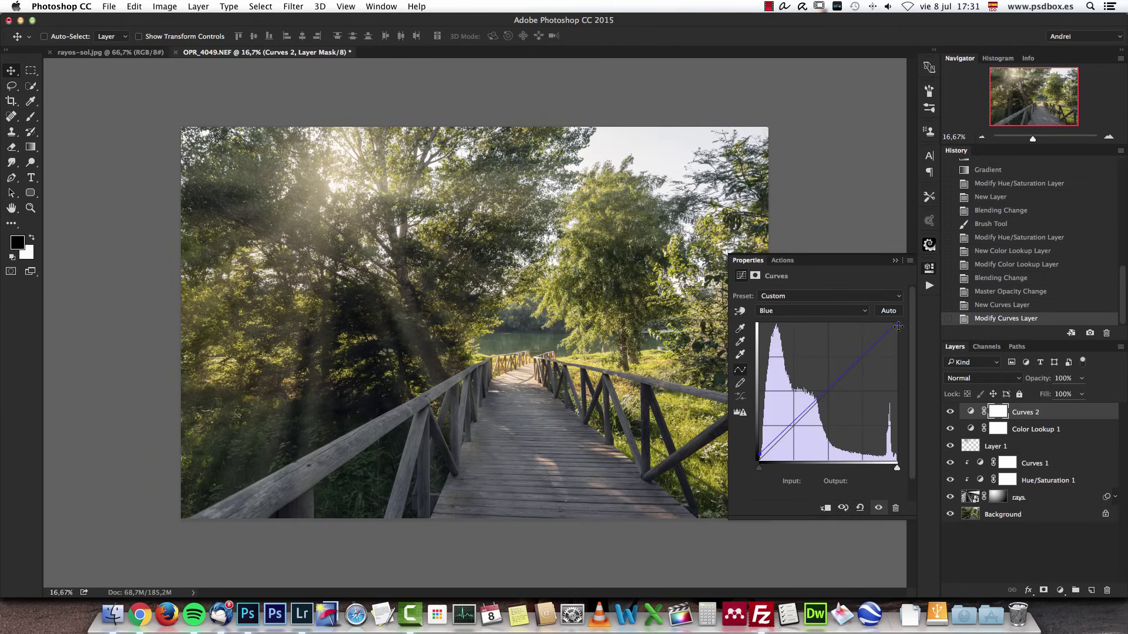
pyautogui.moveTo(759, 455); pyautogui.dragTo(793, 423)
pyautogui.moveTo(868, 353); pyautogui.dragTo(868, 365)
pyautogui.click(894, 260)
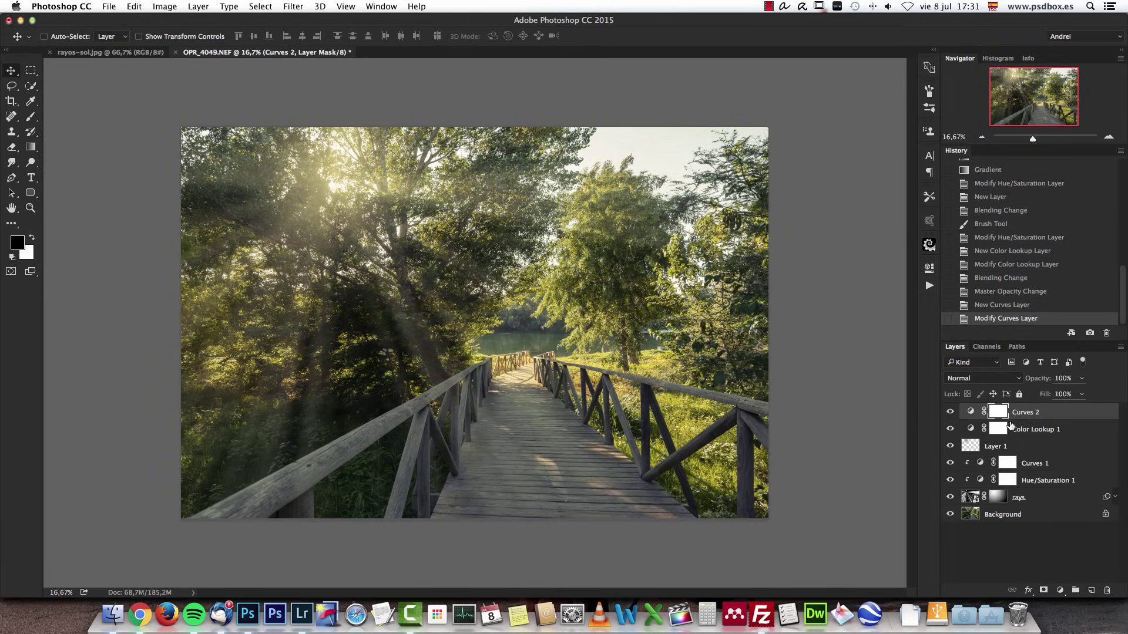
pyautogui.keyDown('alt'); pyautogui.click(949, 514); pyautogui.keyUp('alt')
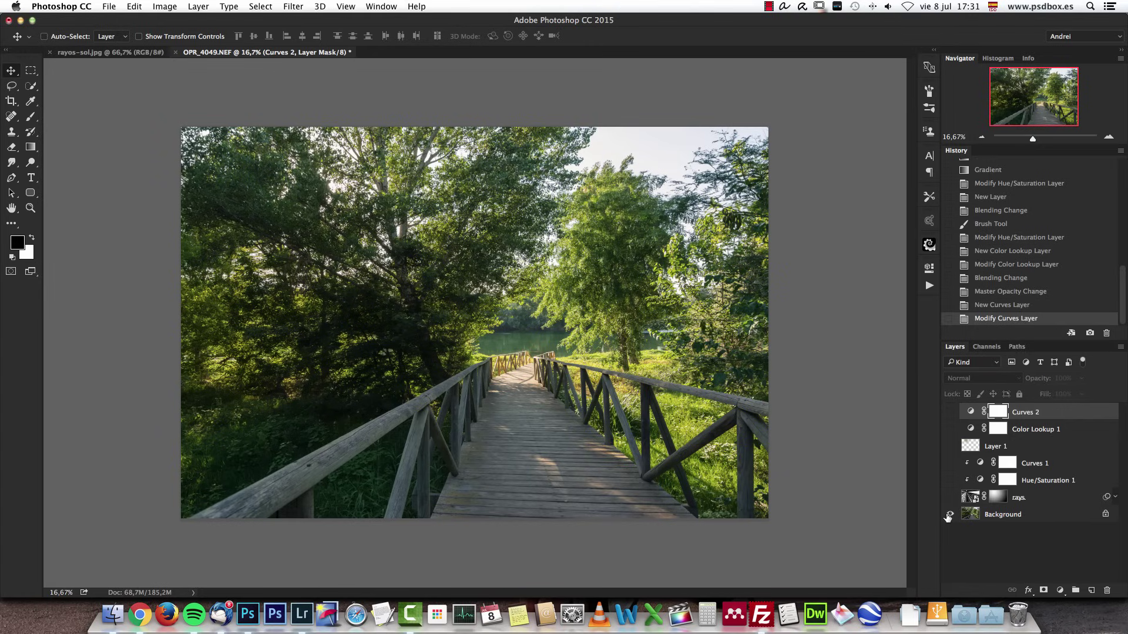
pyautogui.keyDown('alt'); pyautogui.click(949, 514); pyautogui.keyUp('alt')
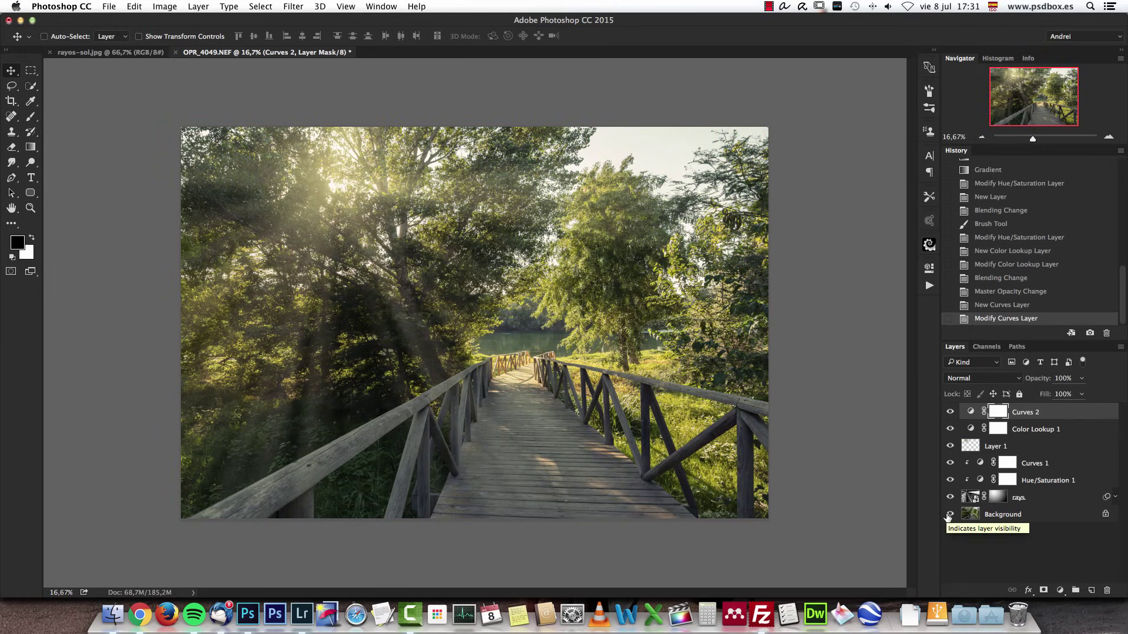
pyautogui.keyDown('alt'); pyautogui.click(949, 515); pyautogui.keyUp('alt')
pyautogui.keyDown('alt'); pyautogui.click(949, 515); pyautogui.keyUp('alt')
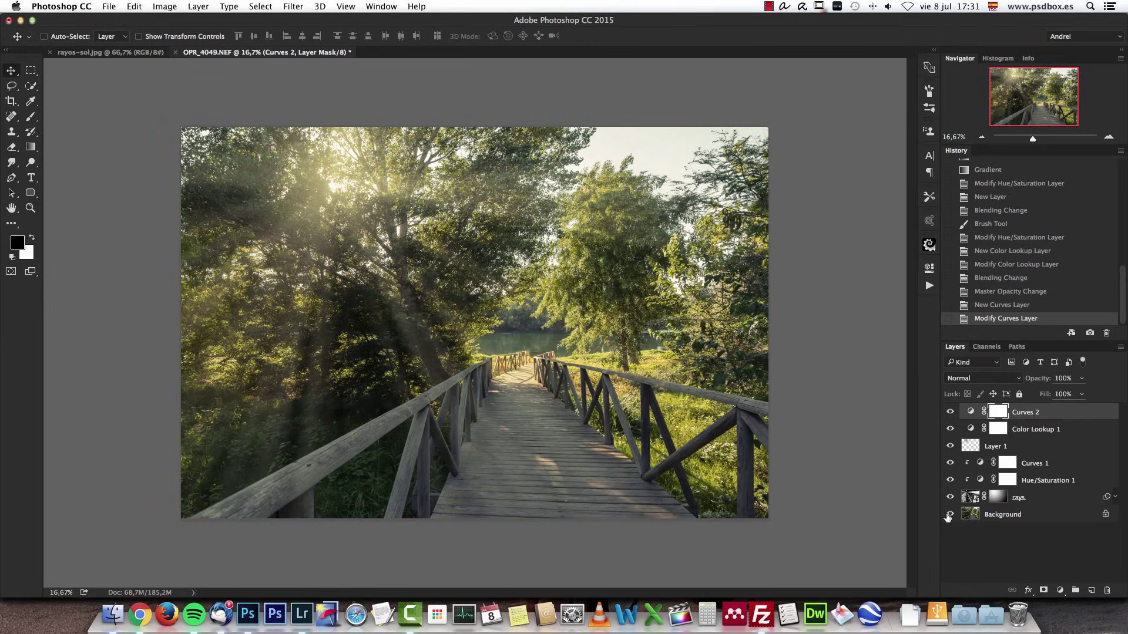